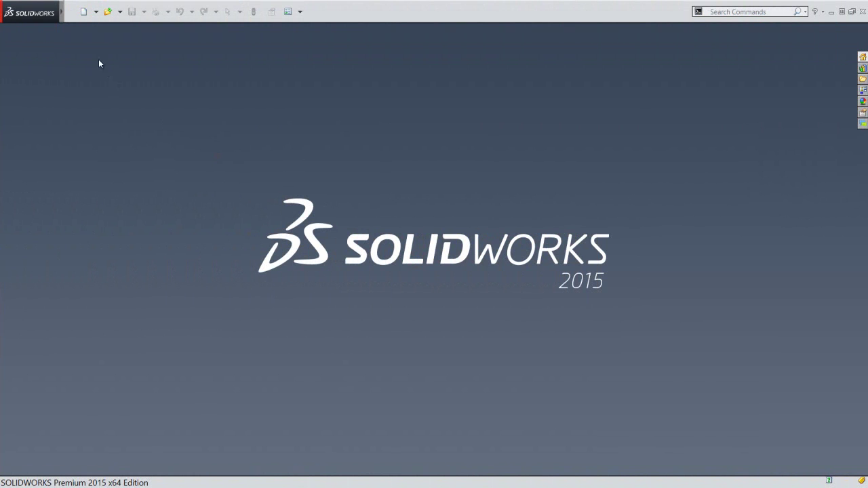
Create a new part document from the inch-based IPS template.
left_click(85, 13)
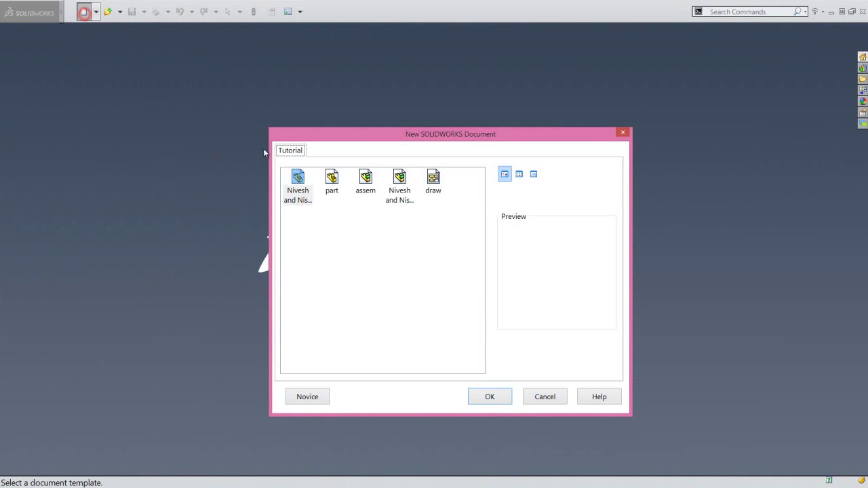
left_click(297, 177)
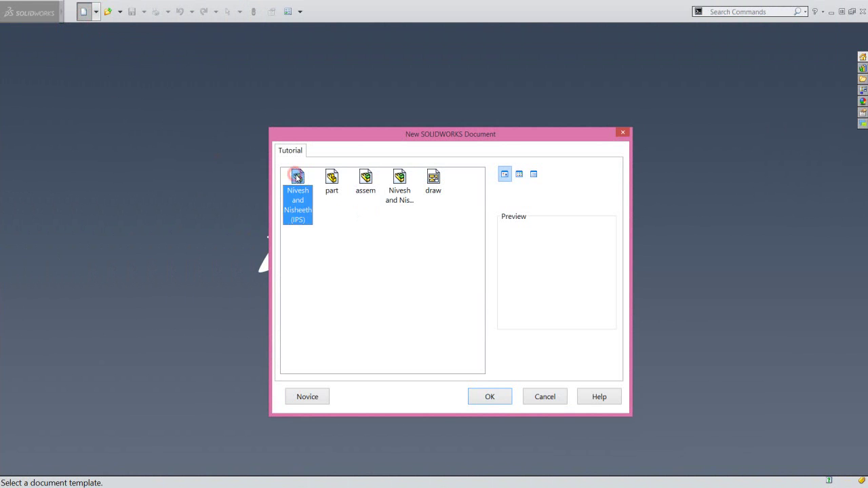
left_click(491, 397)
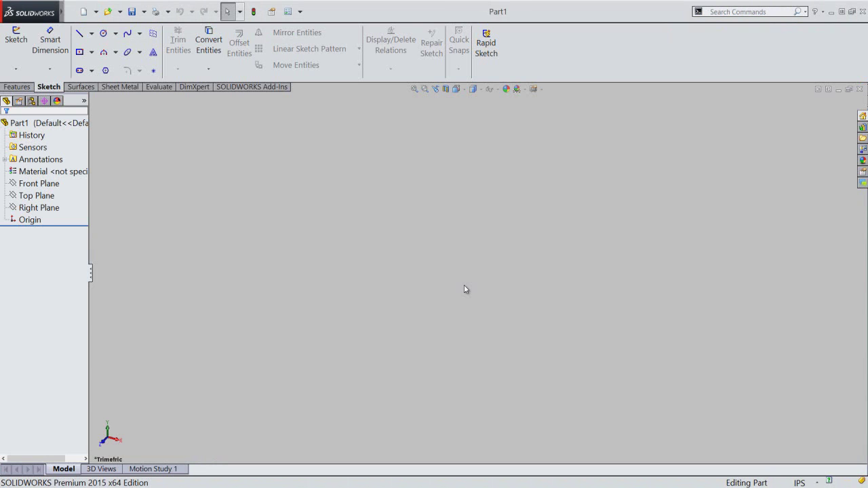
Start a new sketch on the Front Plane.
left_click(464, 286)
left_click(39, 184)
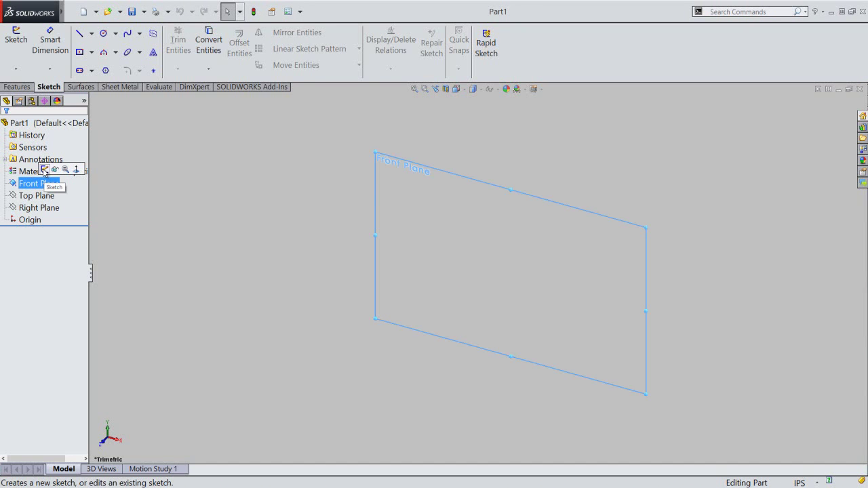
left_click(44, 170)
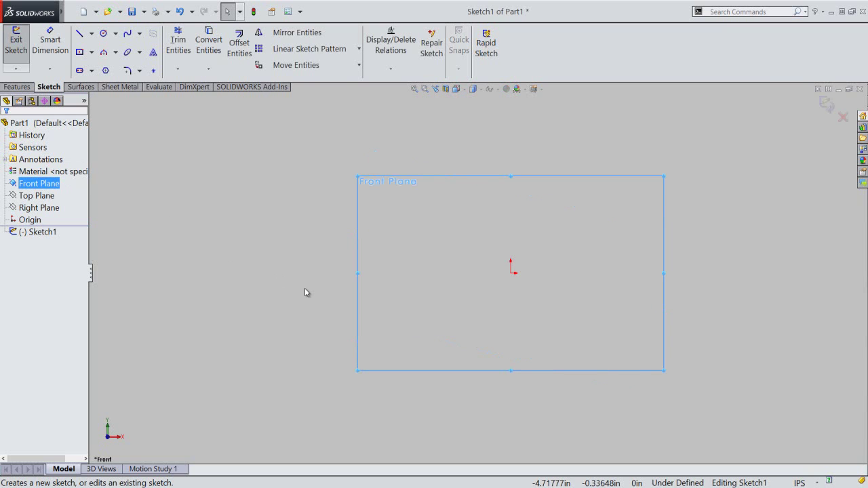
left_click(305, 290)
left_click(308, 314)
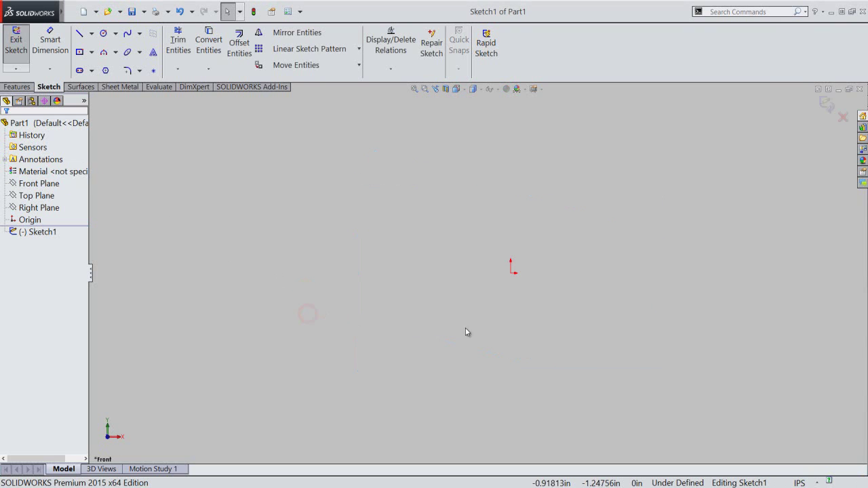
Confirm the document units stay as inches (IPS) with 1/8 fractions.
left_click(804, 483)
left_click(807, 468)
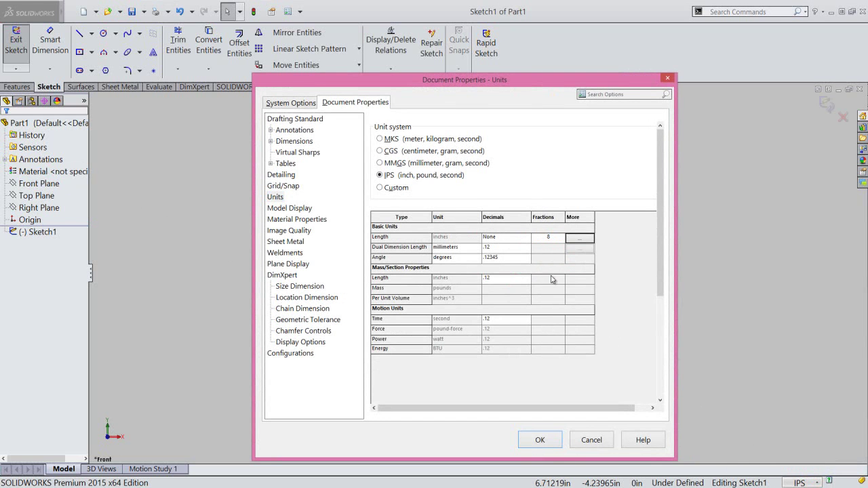
left_click(560, 444)
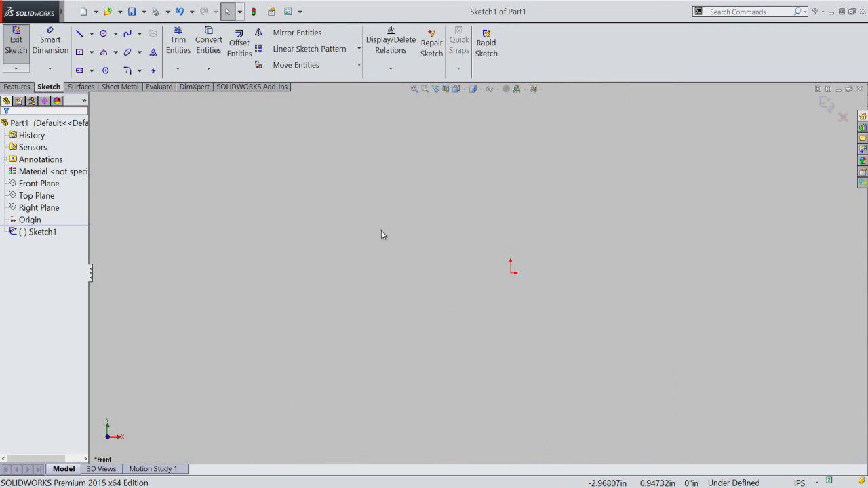
right_click(382, 231)
Draw a 4 1/2 inch horizontal line from the origin and a slanted line rising up-right.
left_click(405, 105)
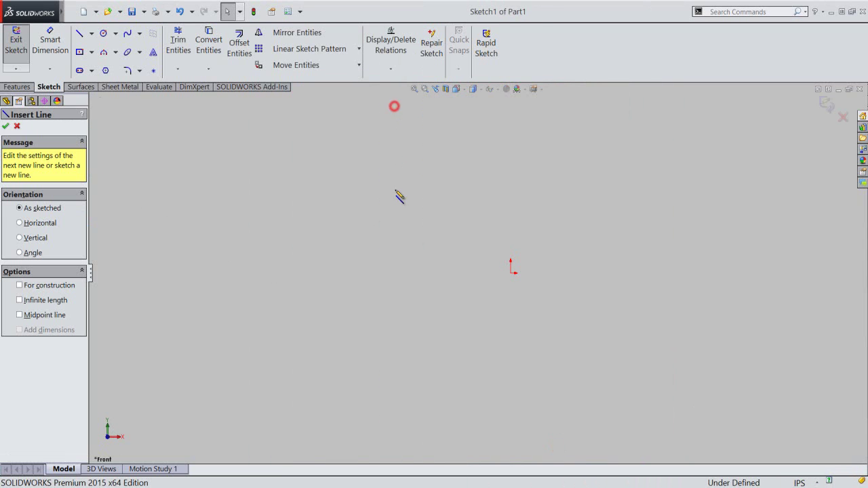
left_click(510, 275)
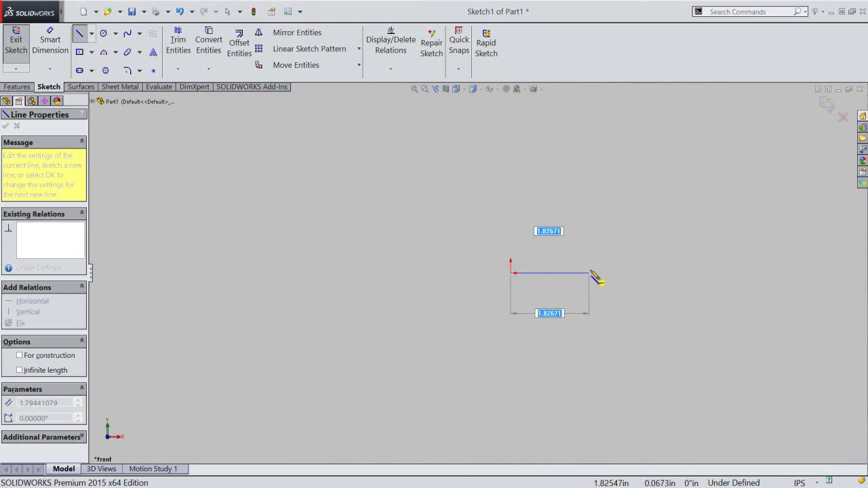
left_click(590, 273)
type("4 1/2")
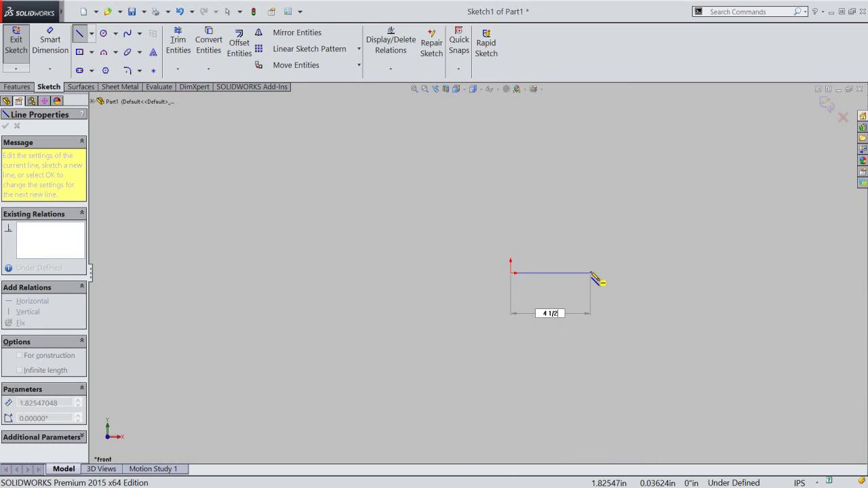
key("Return")
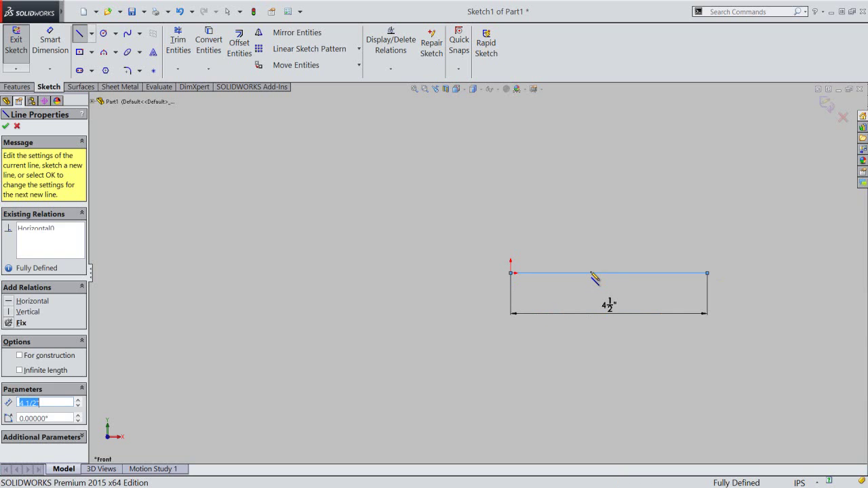
left_click(762, 110)
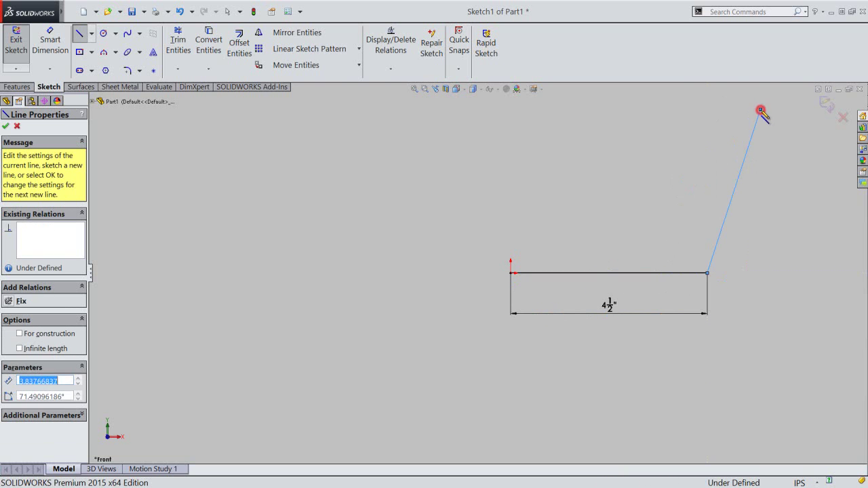
key("Escape")
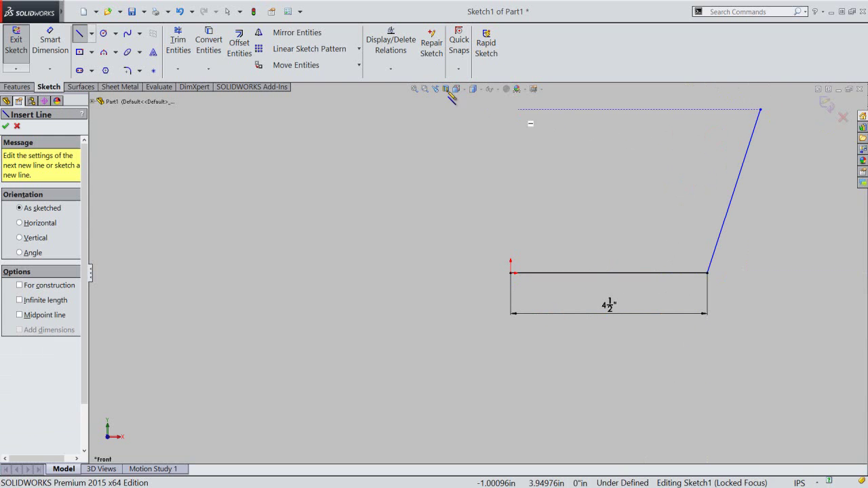
left_click(414, 89)
right_click(409, 163)
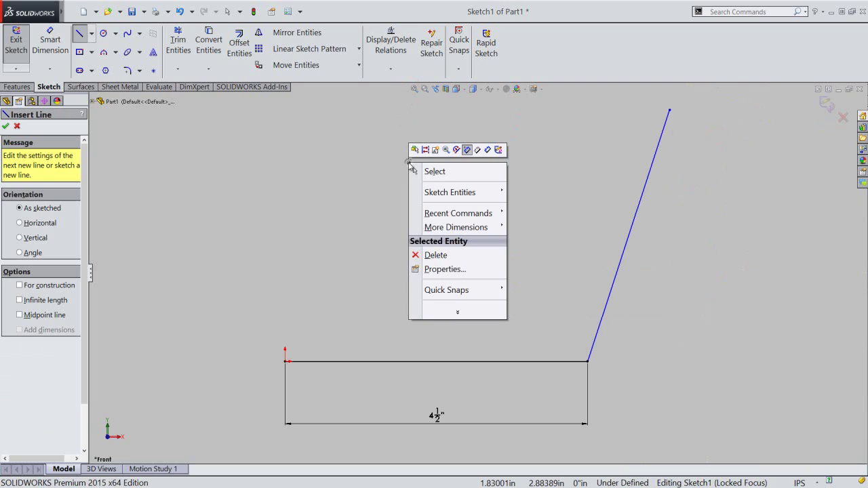
left_click(426, 175)
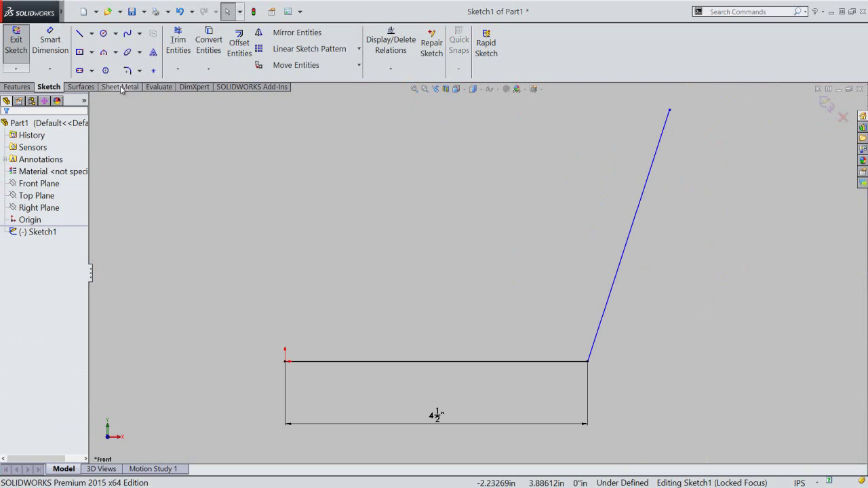
Dimension the slanted line's top end 6 inches horizontally from the origin.
left_click(47, 47)
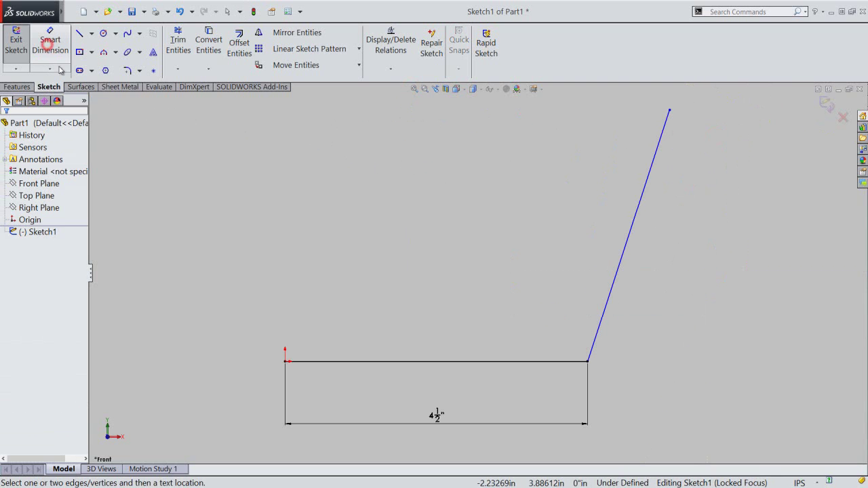
left_click(670, 110)
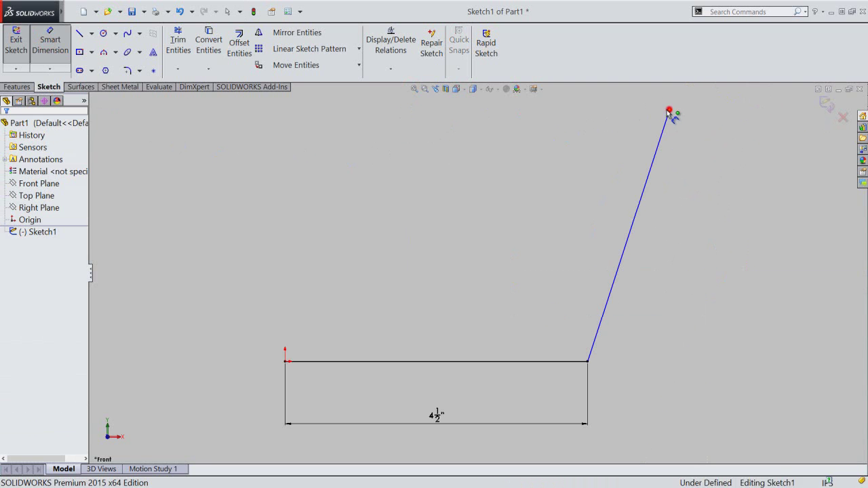
left_click(285, 362)
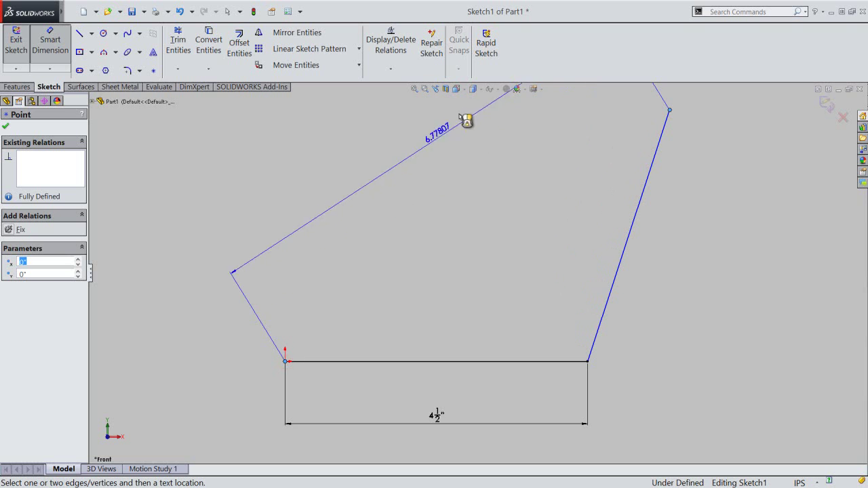
left_click(520, 103)
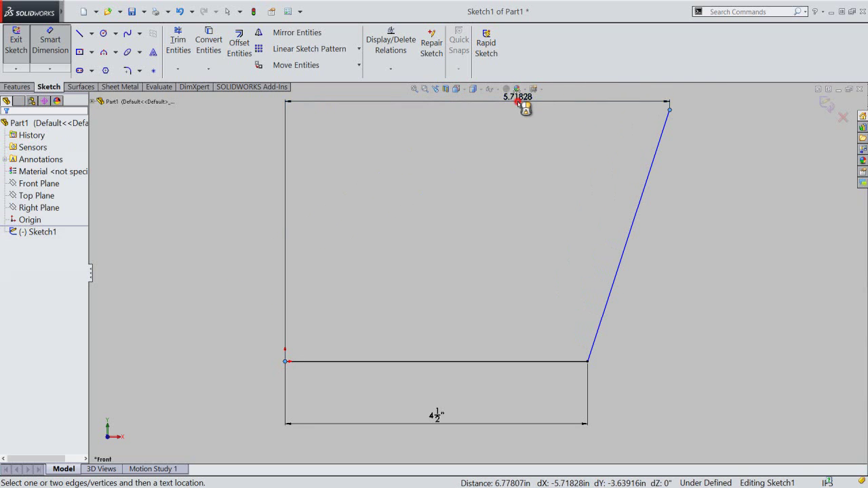
type("6")
key("Return")
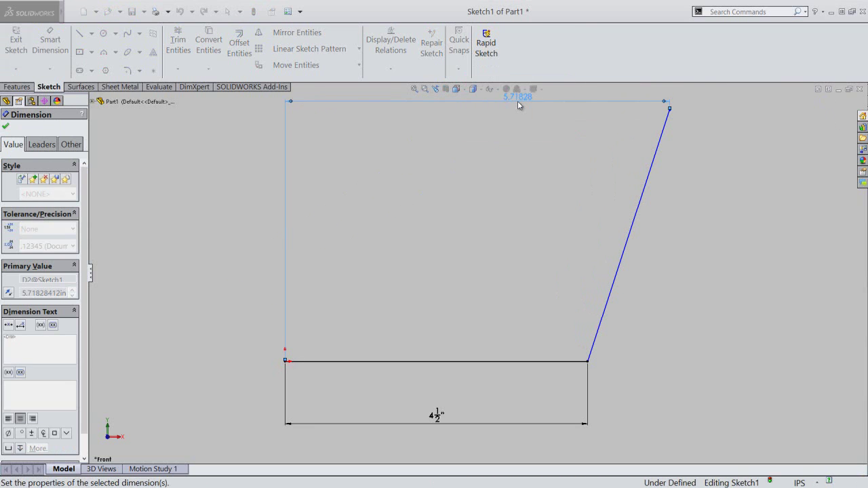
left_click(540, 156)
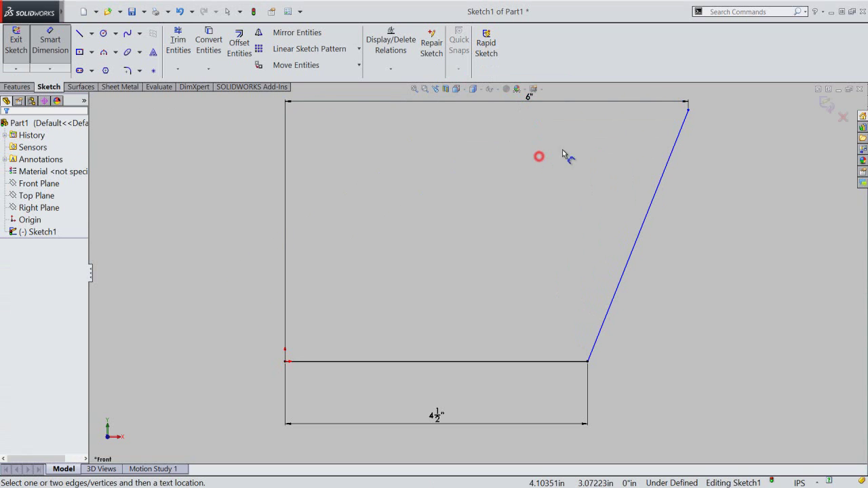
Dimension the top end's height at 11 1/2 inches above the base line.
left_click(688, 111)
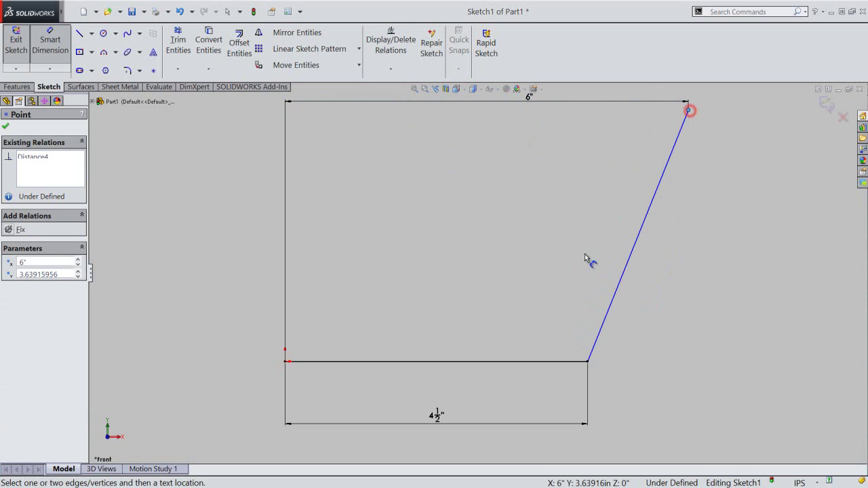
left_click(547, 362)
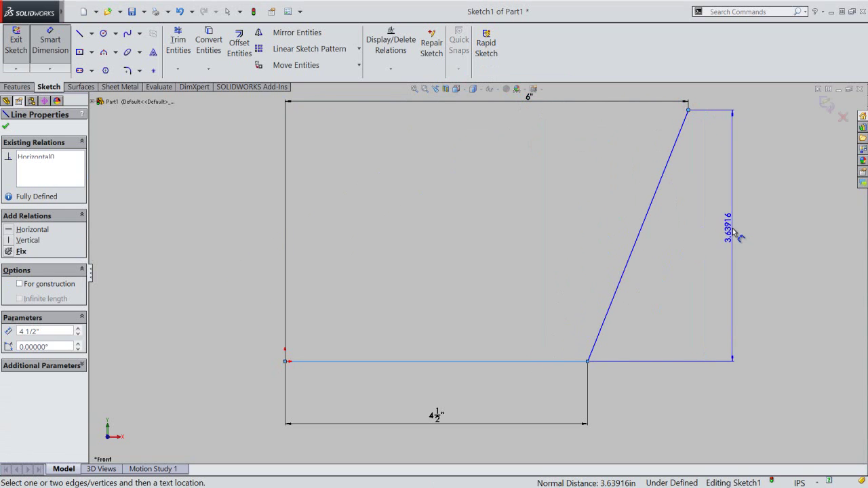
left_click(733, 230)
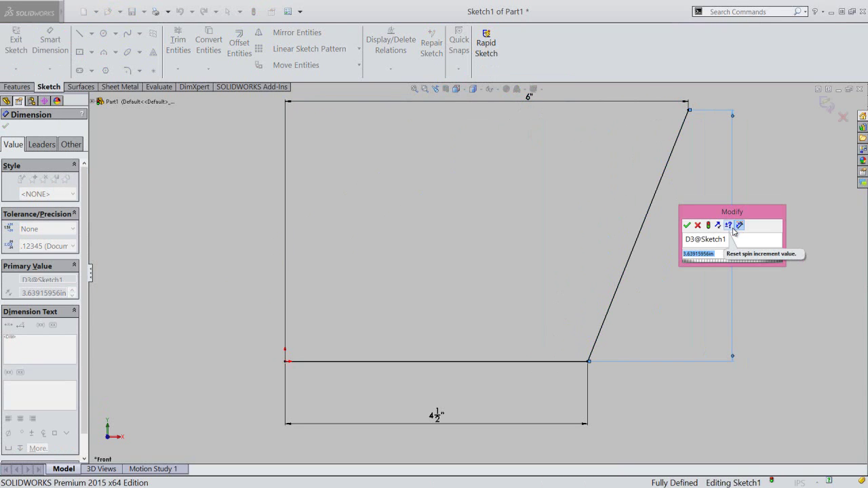
type("11")
type(".5")
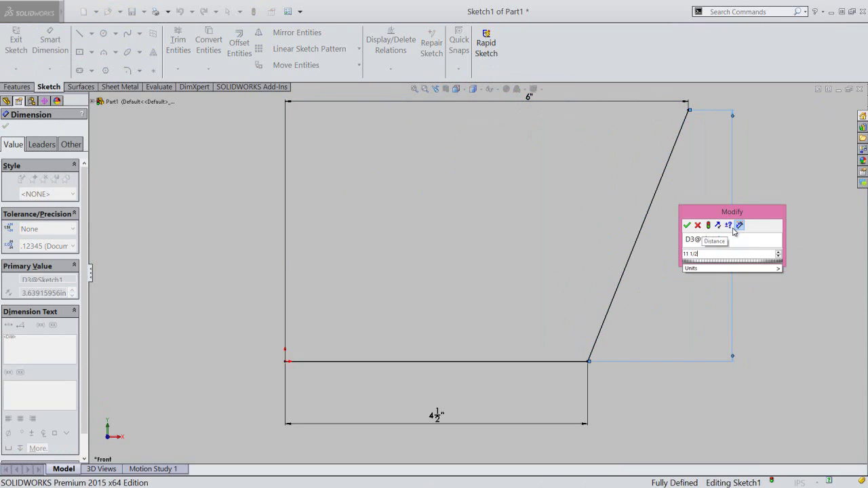
key("Return")
left_click(566, 222)
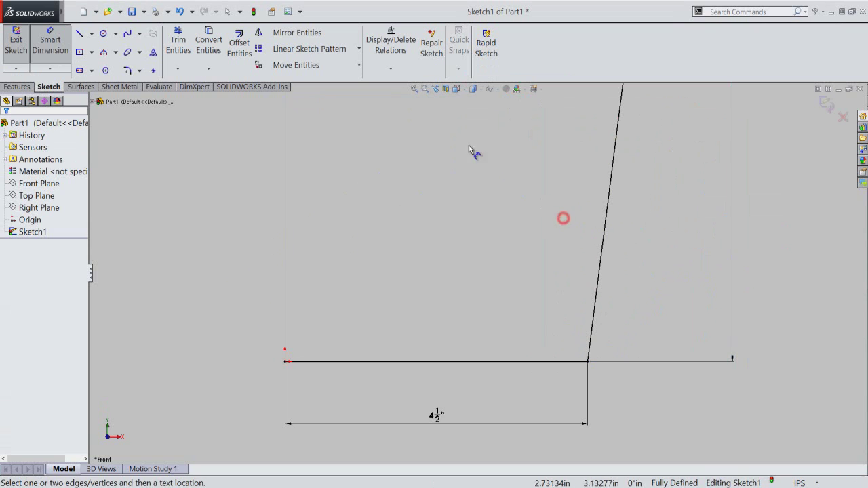
left_click(413, 89)
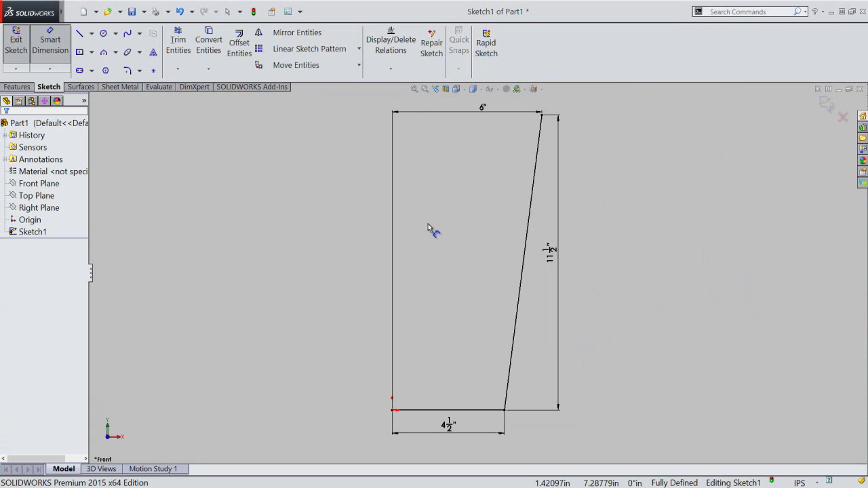
Offset the base and slanted line chain 1/2 inch, reversed to the inside.
right_click(428, 225)
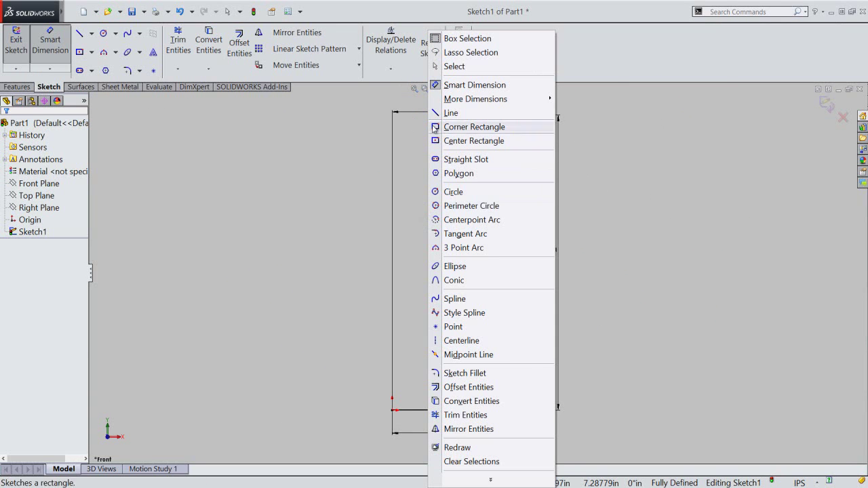
left_click(448, 66)
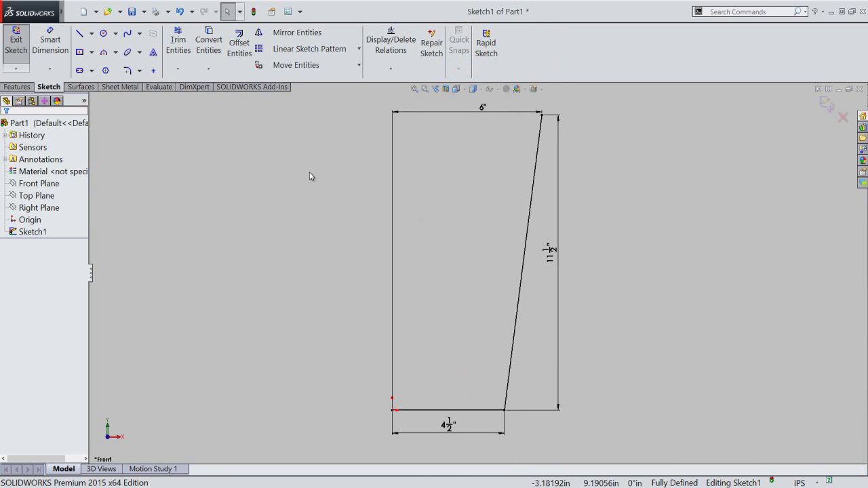
left_click(239, 46)
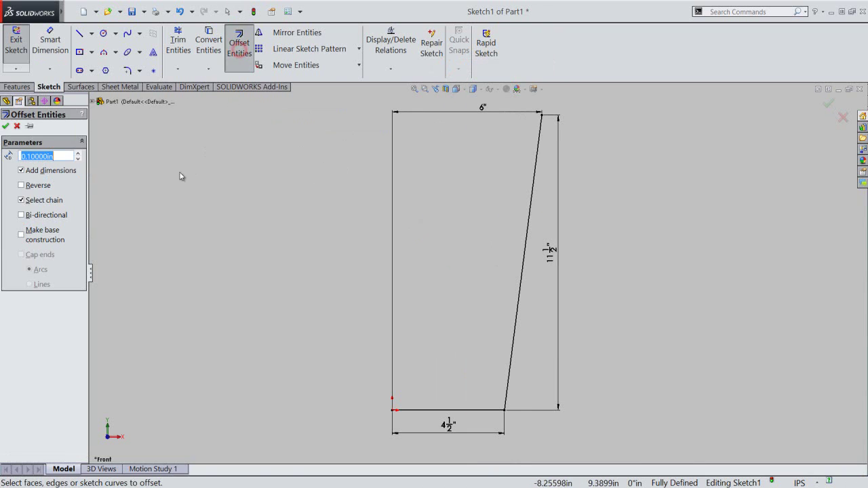
mouse_move(46, 156)
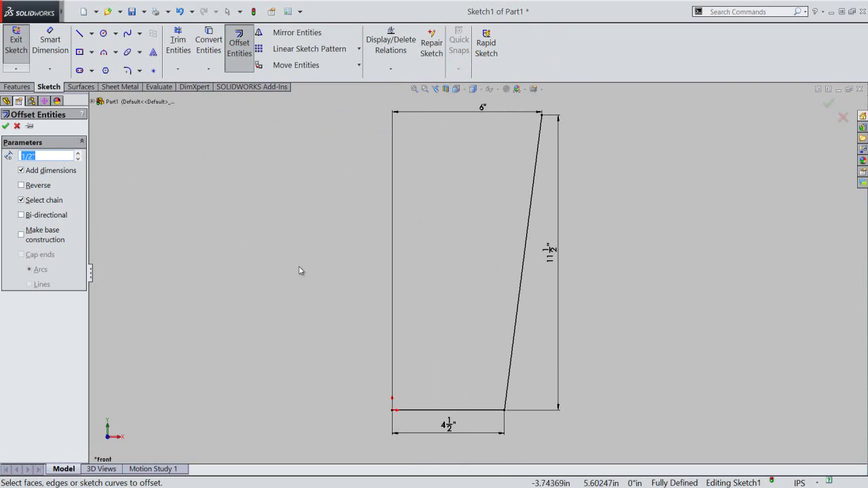
left_click(515, 322)
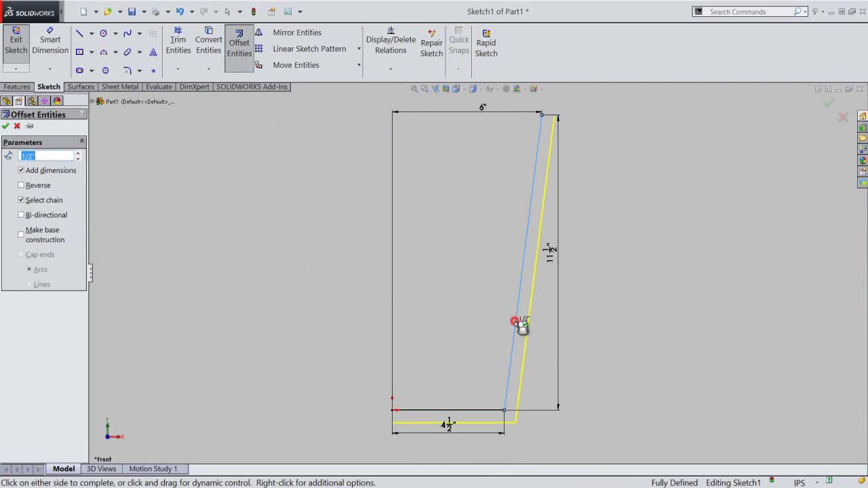
left_click(21, 186)
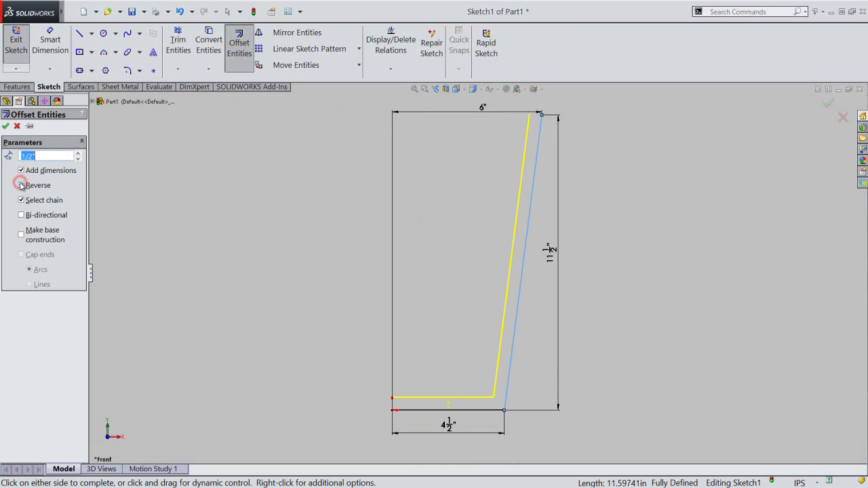
left_click(6, 127)
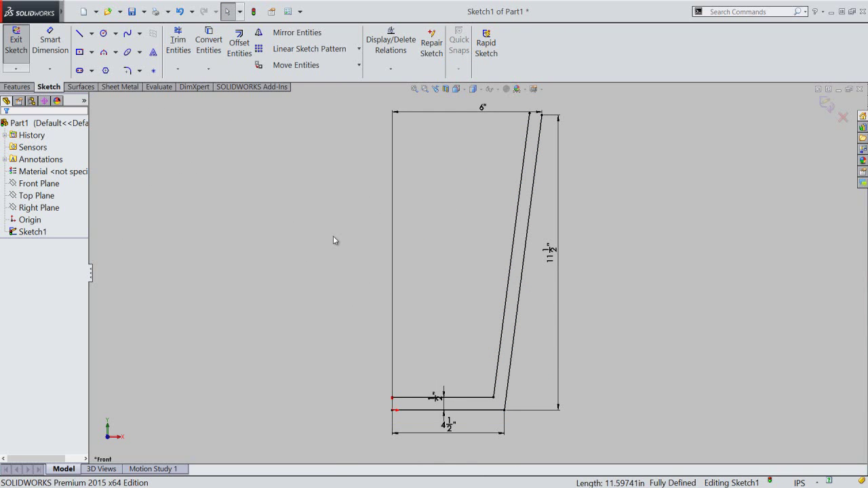
Draw a short vertical line closing the bottom gap and a top line joining both walls.
right_click(333, 236)
left_click(356, 106)
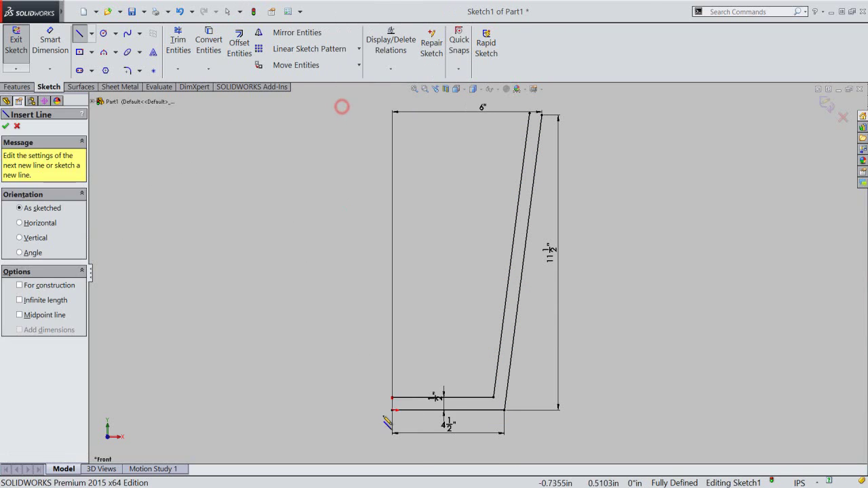
left_click(391, 410)
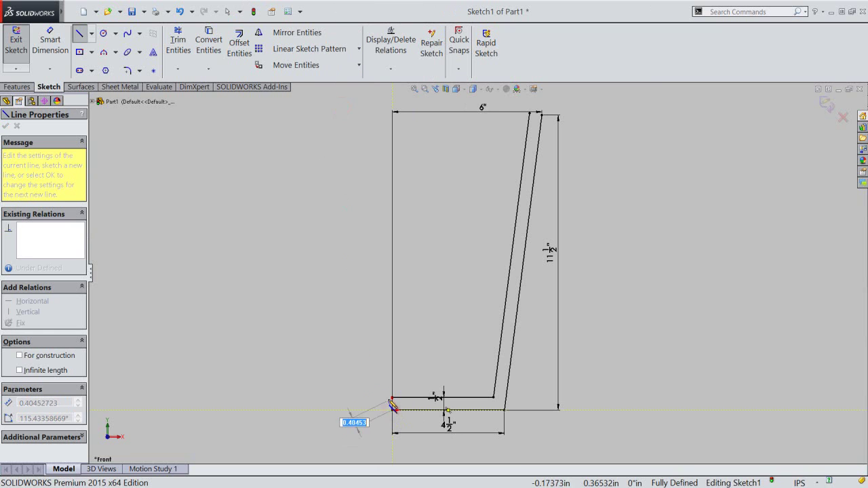
left_click(393, 398)
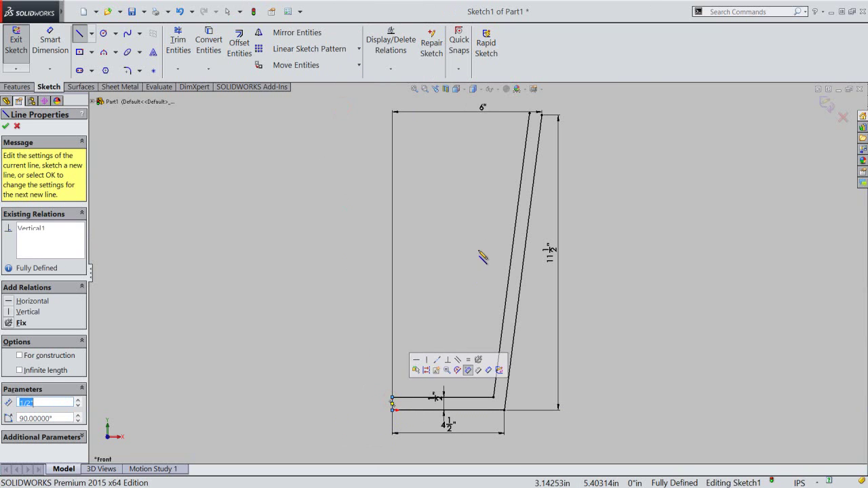
scroll(542, 133, "down", 2)
scroll(545, 141, "down", 2)
scroll(539, 156, "down", 1)
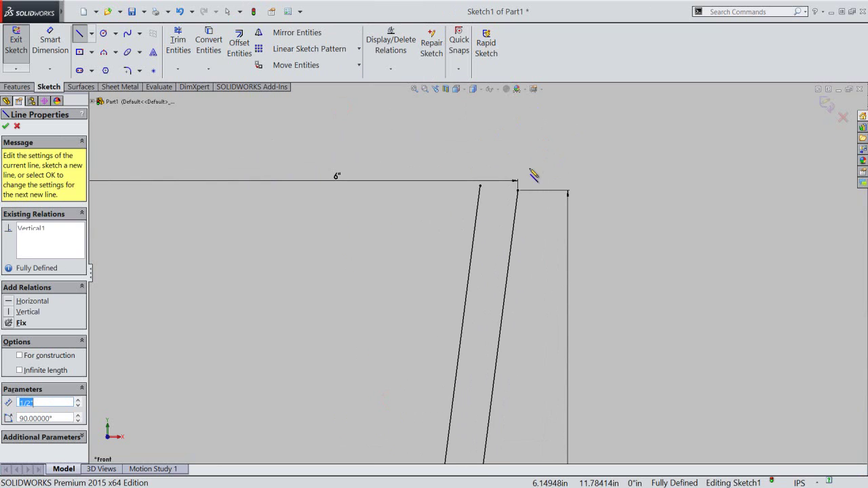
left_click(517, 186)
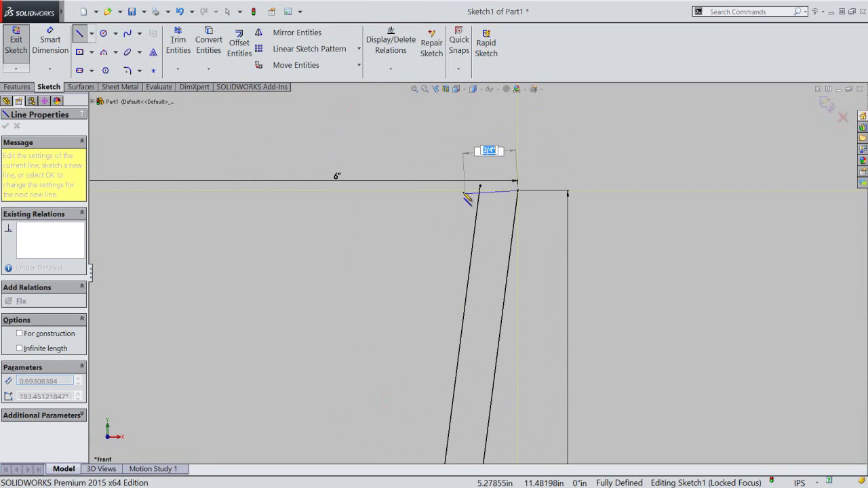
left_click(461, 190)
key("Escape")
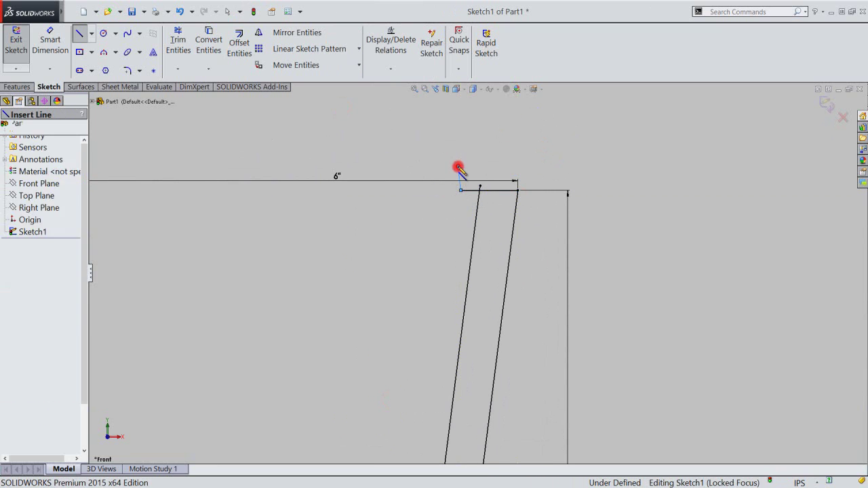
Trim the top line's overhang and draw a circle centered on the outer wall's top corner.
left_click(178, 42)
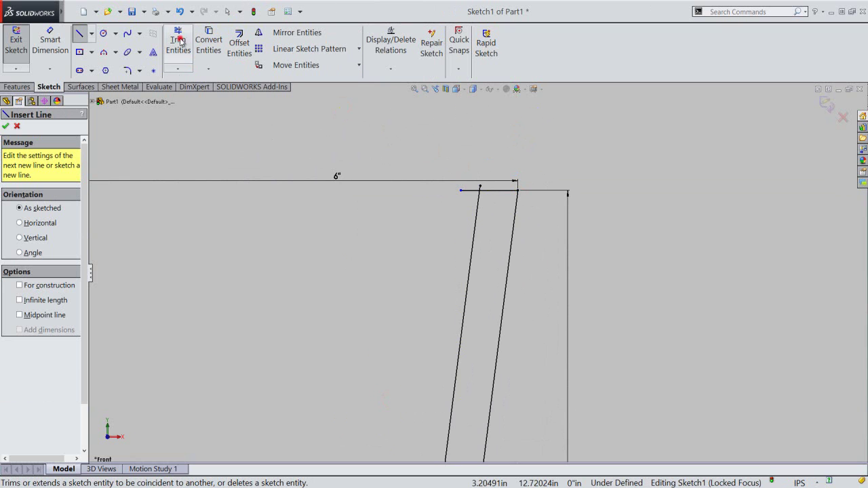
left_click(467, 190)
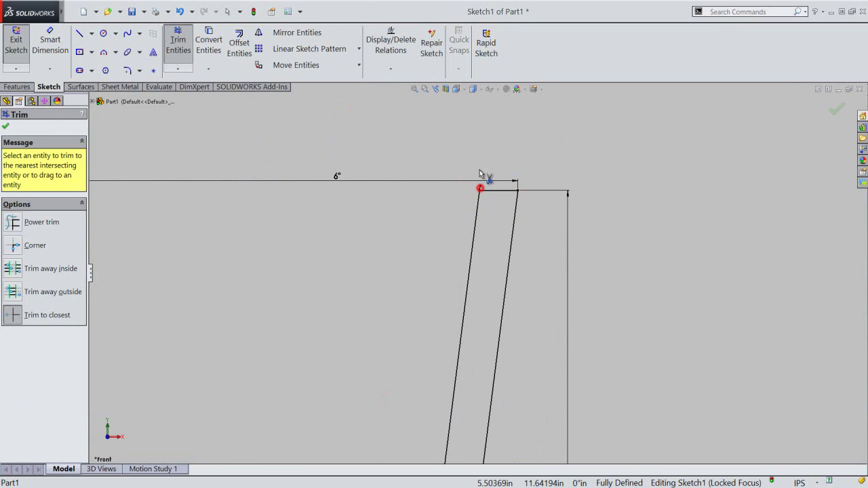
right_click(487, 149)
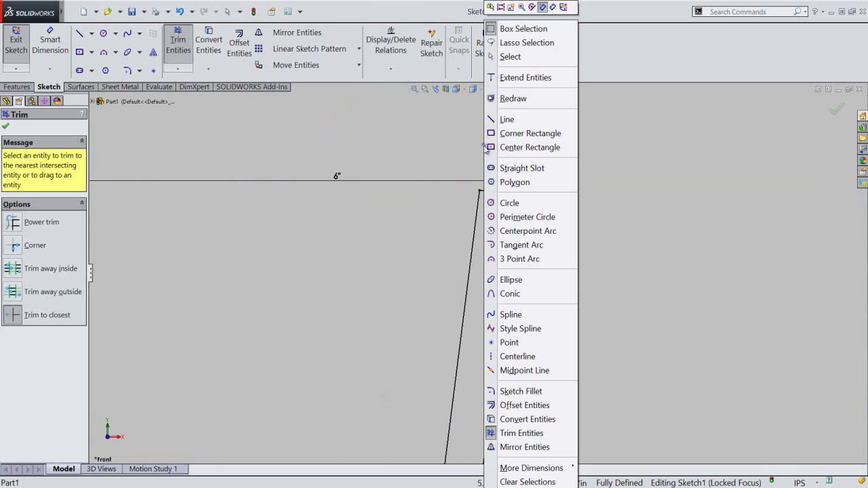
left_click(514, 204)
left_click(517, 191)
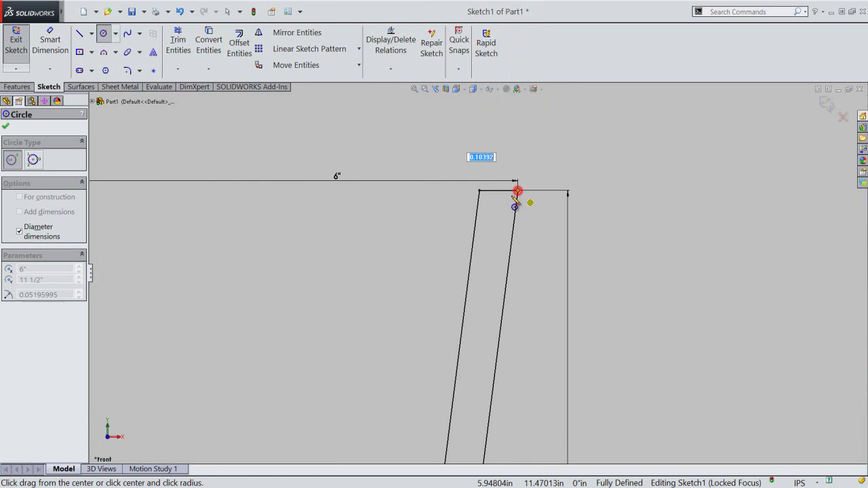
left_click(480, 192)
right_click(471, 152)
left_click(499, 152)
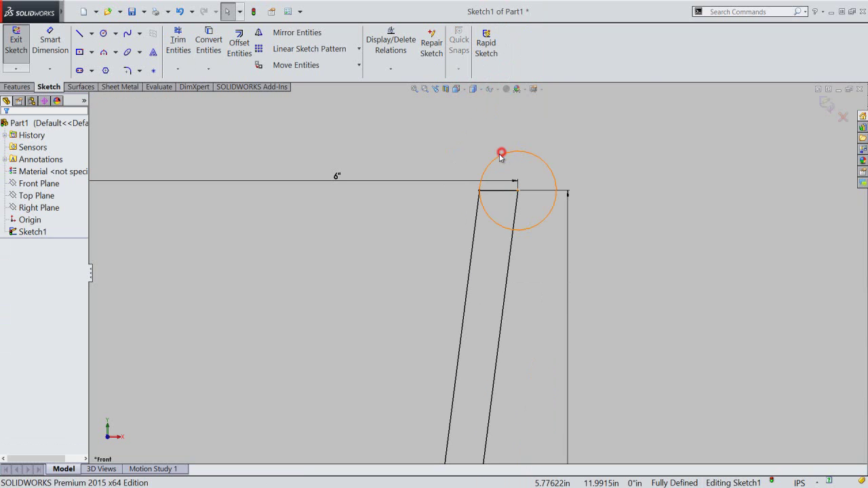
Trim away the circle's lower-left arc and the top line inside it, leaving a rim arc.
left_click(178, 42)
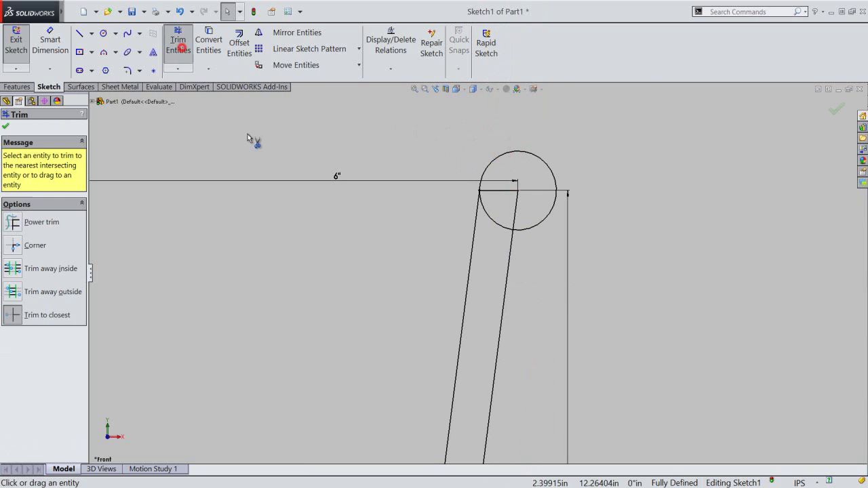
left_click(501, 226)
left_click(515, 211)
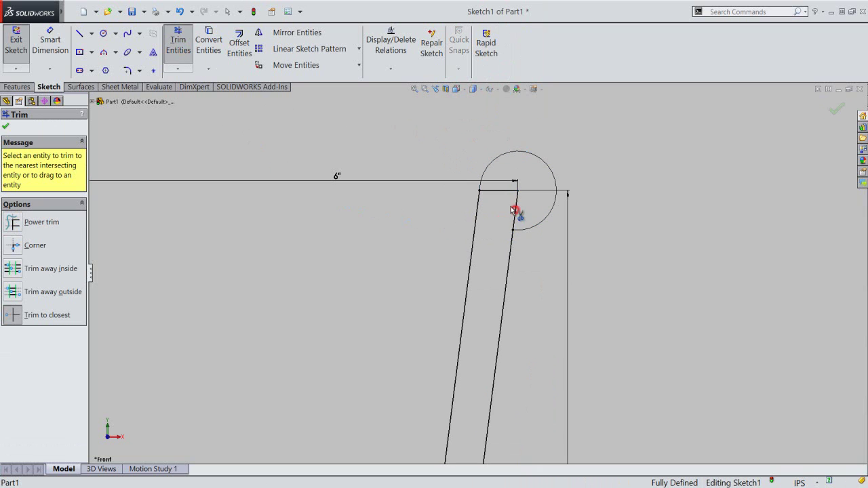
left_click(500, 192)
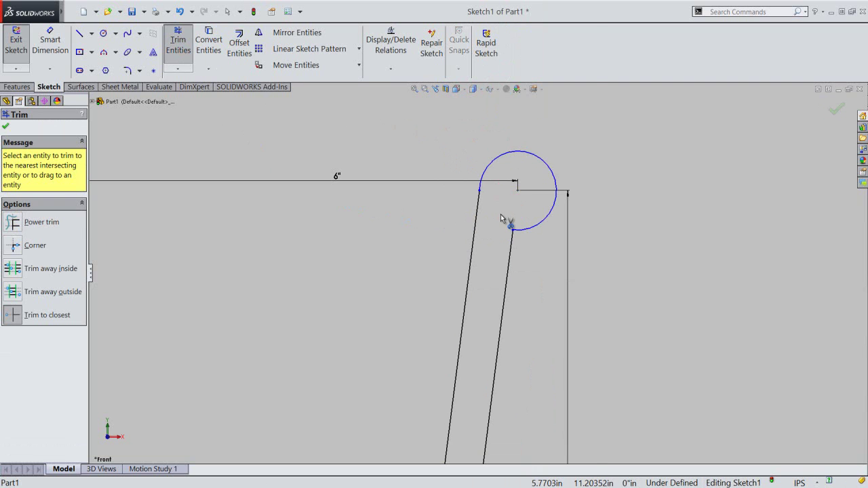
right_click(502, 219)
left_click(521, 53)
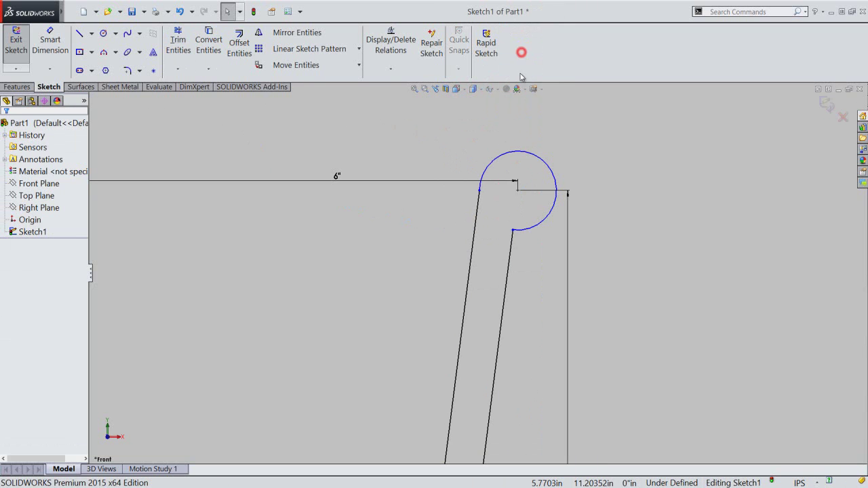
left_click(521, 127)
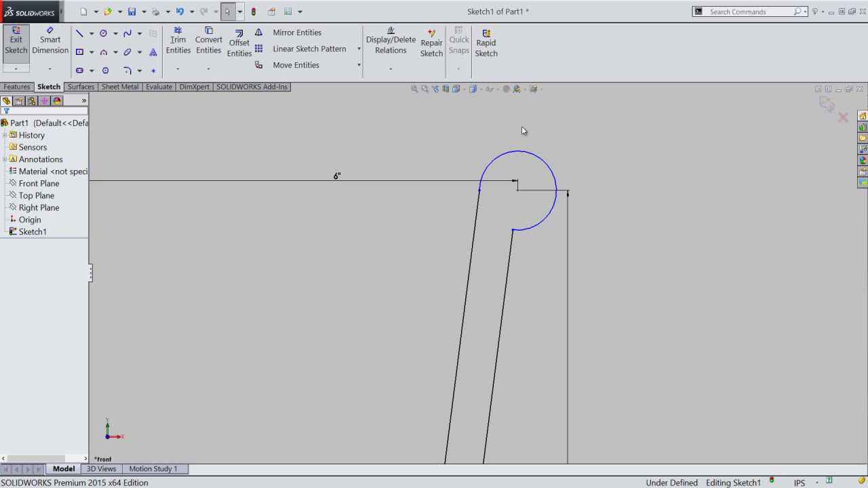
Add a Horizontal relation between the rim arc's left endpoint and its centre point.
left_click(481, 191)
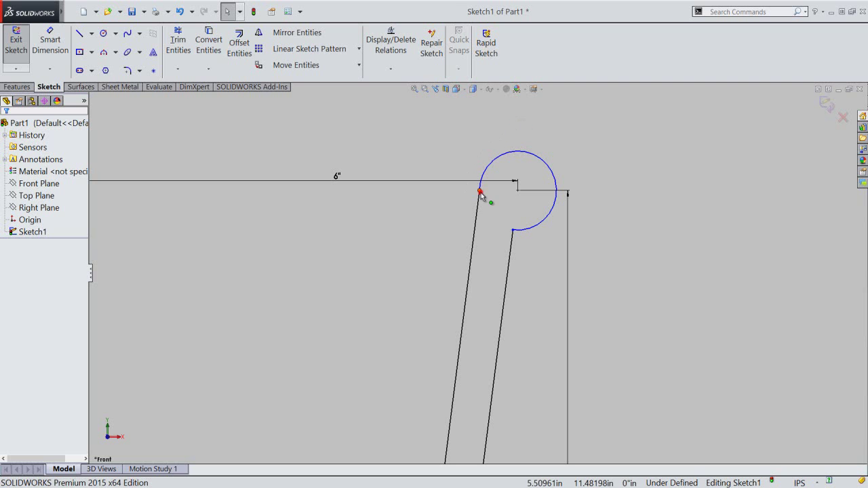
left_click(519, 192, "ctrl")
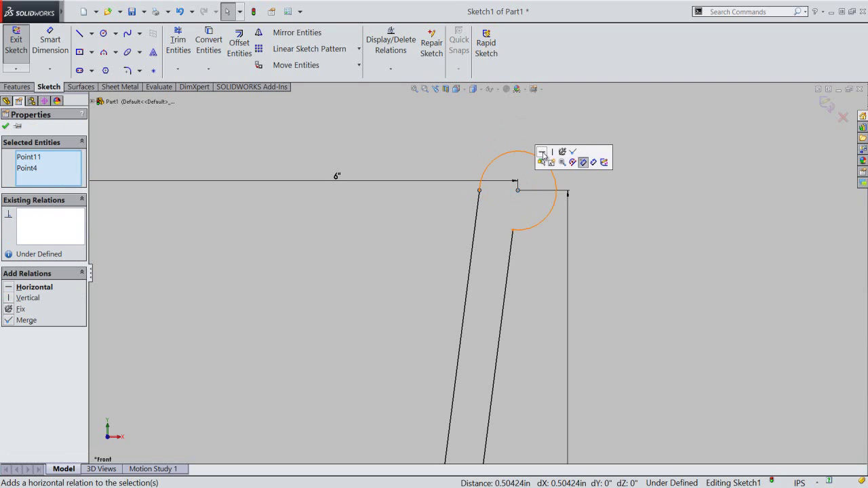
left_click(542, 155)
left_click(425, 147)
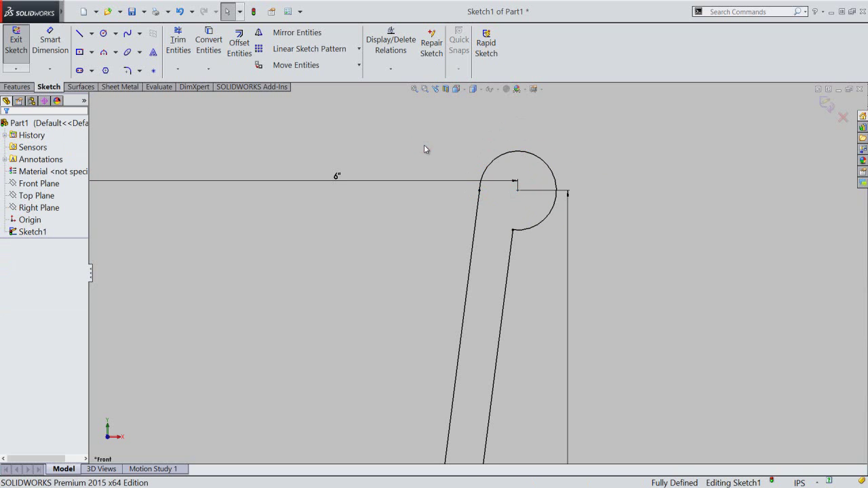
Exit the sketch and turn the view to isometric.
left_click(826, 103)
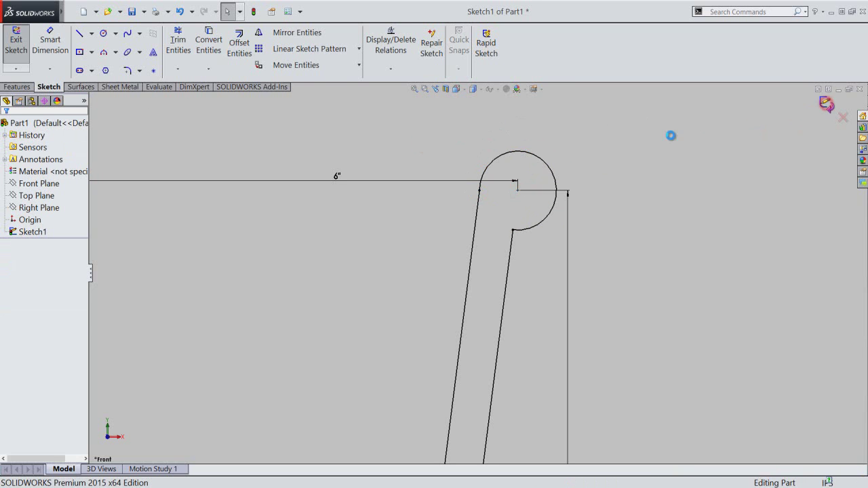
left_click(456, 88)
left_click(559, 186)
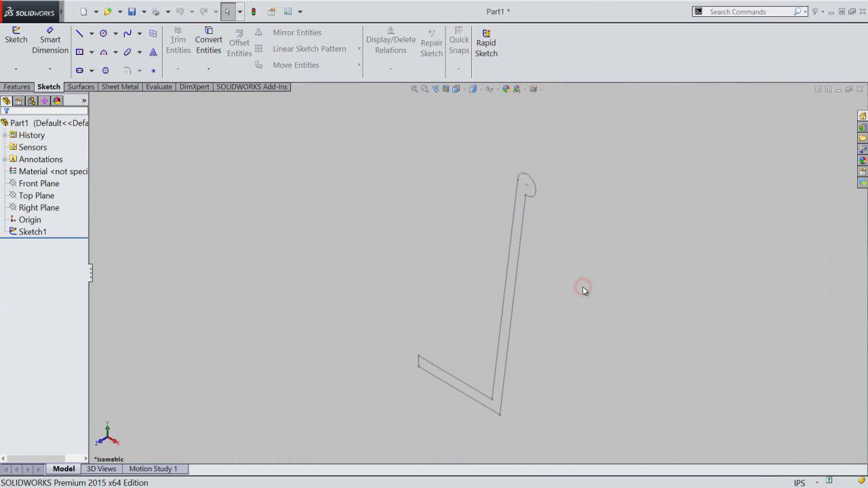
left_click(496, 169)
left_click(10, 88)
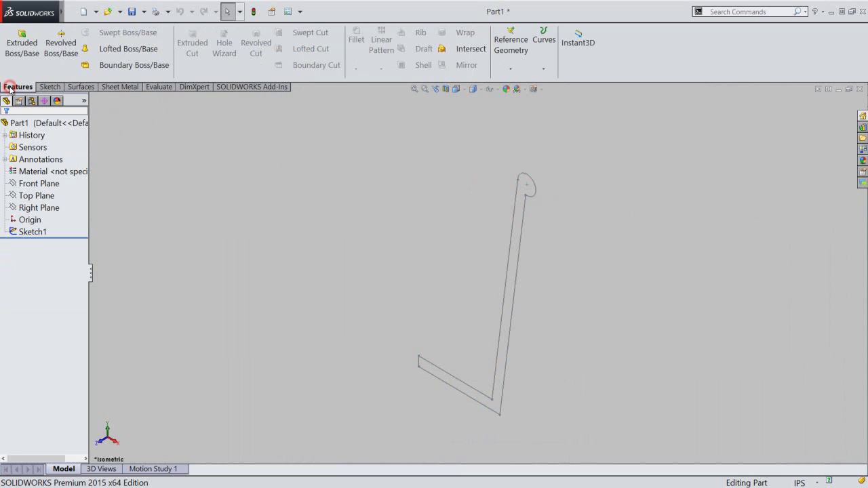
Revolve Sketch1 360° about the short vertical line into a solid pot.
left_click(59, 47)
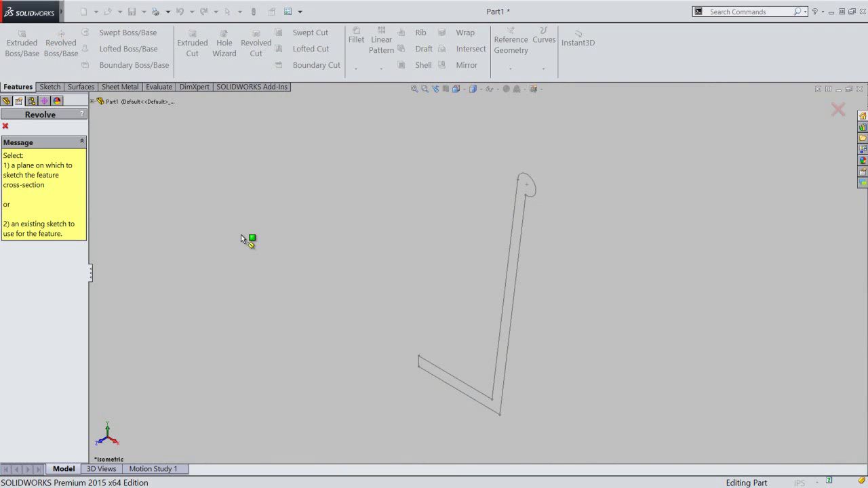
scroll(382, 370, "down", 3)
scroll(413, 359, "down", 3)
left_click(452, 337)
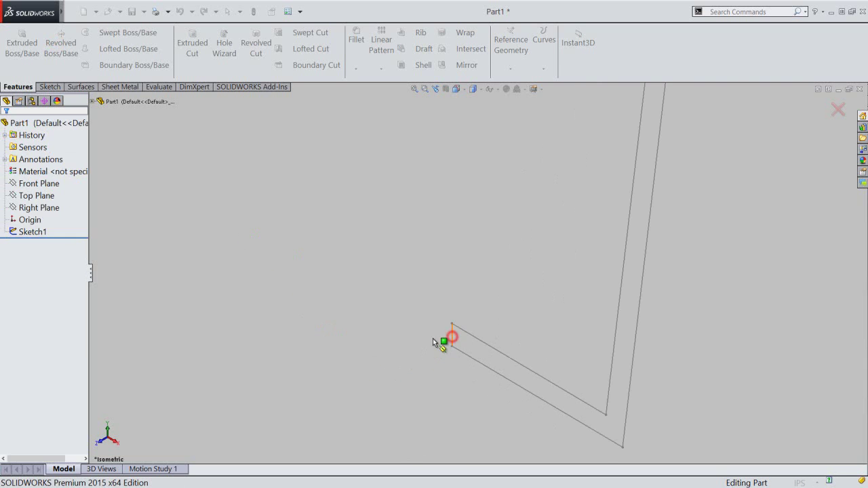
left_click(415, 90)
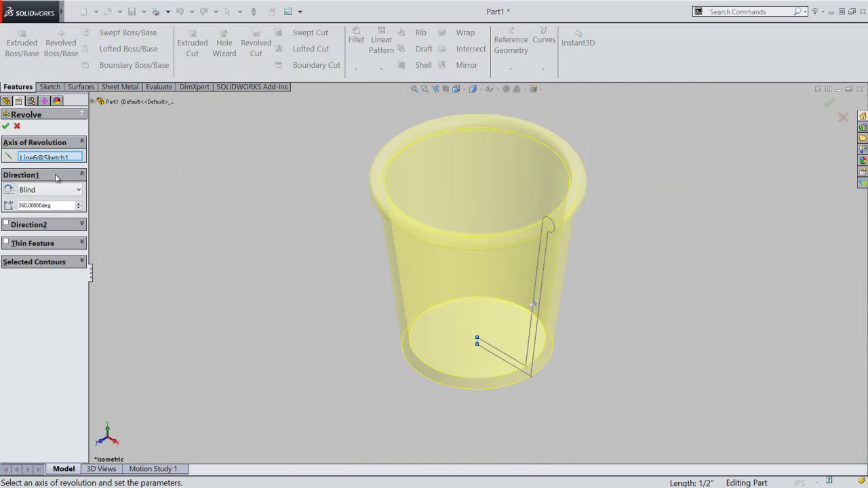
left_click(7, 126)
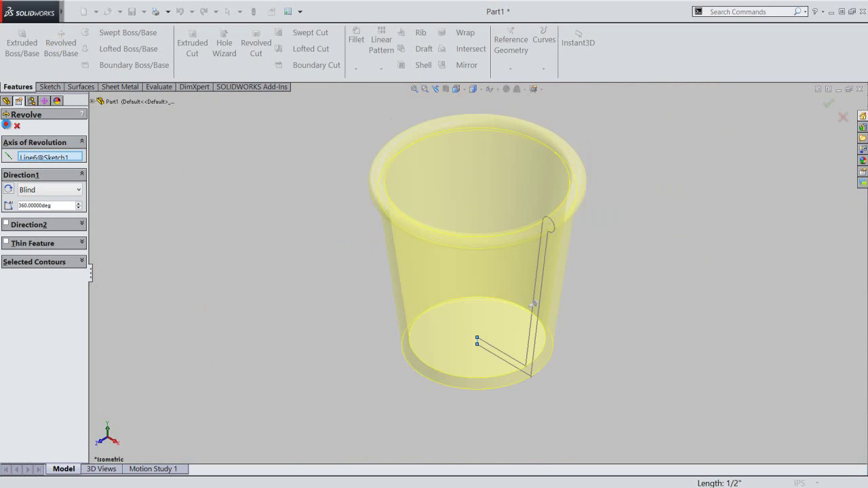
Select the whole part and open its appearance editor.
left_click(289, 231)
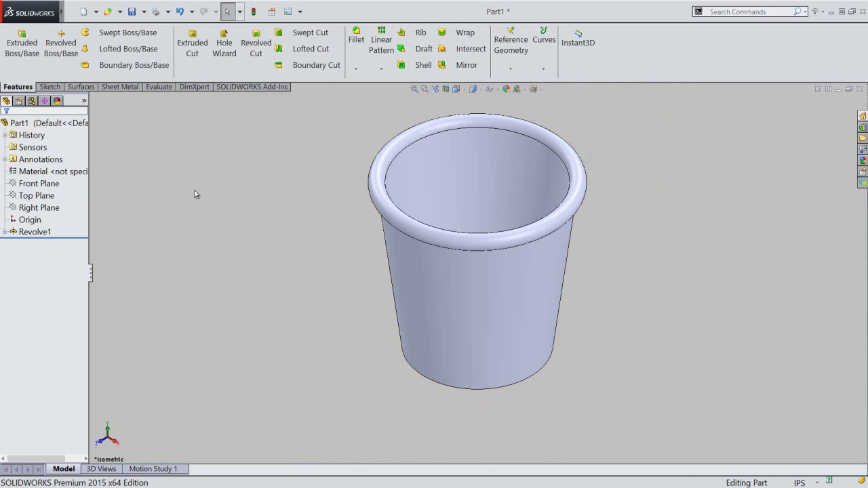
left_click(61, 123)
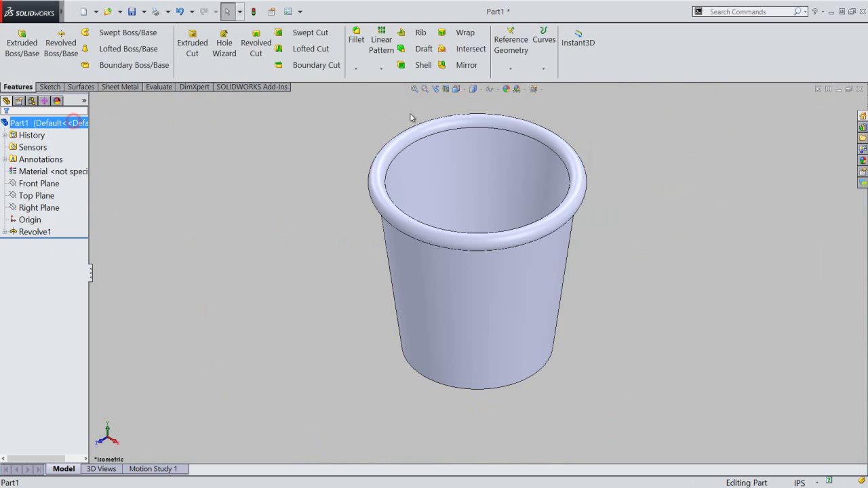
left_click(506, 90)
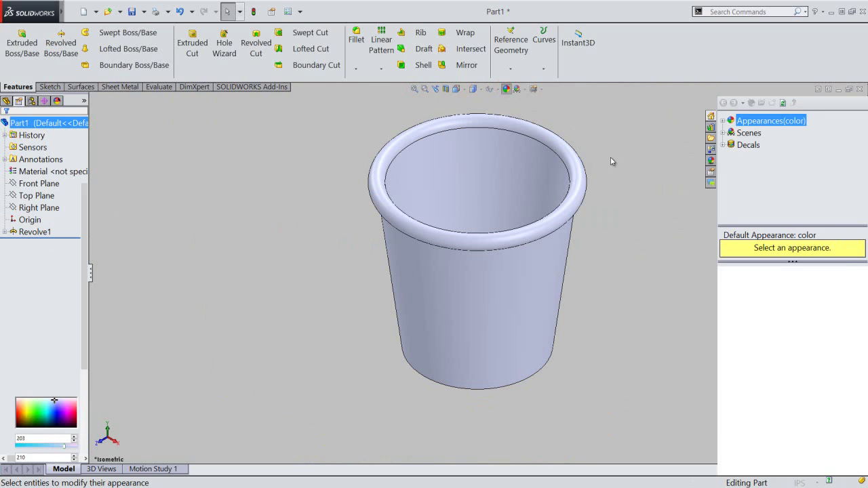
Apply the cream high gloss plastic appearance (Plastic > High Gloss) to the whole pot.
left_click(725, 120)
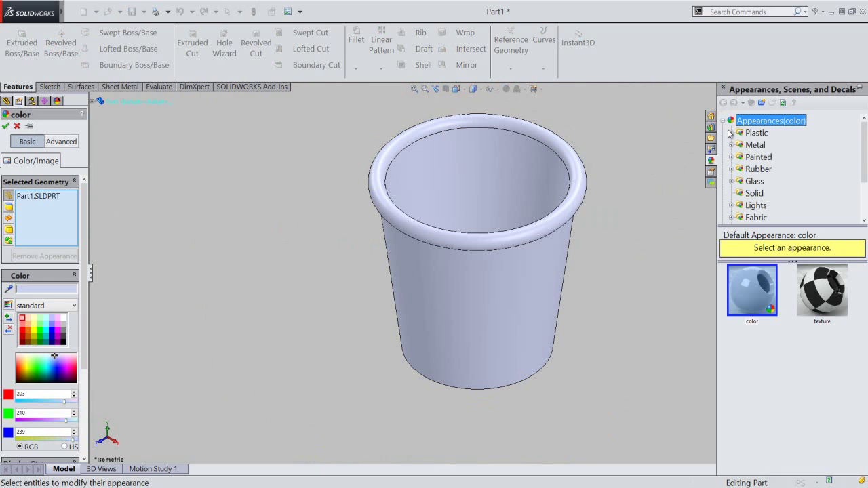
left_click(731, 133)
left_click(771, 134)
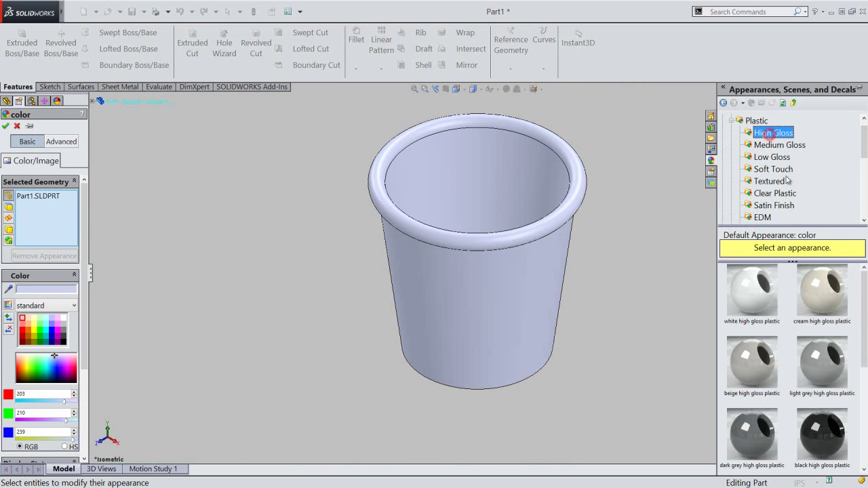
left_click(823, 307)
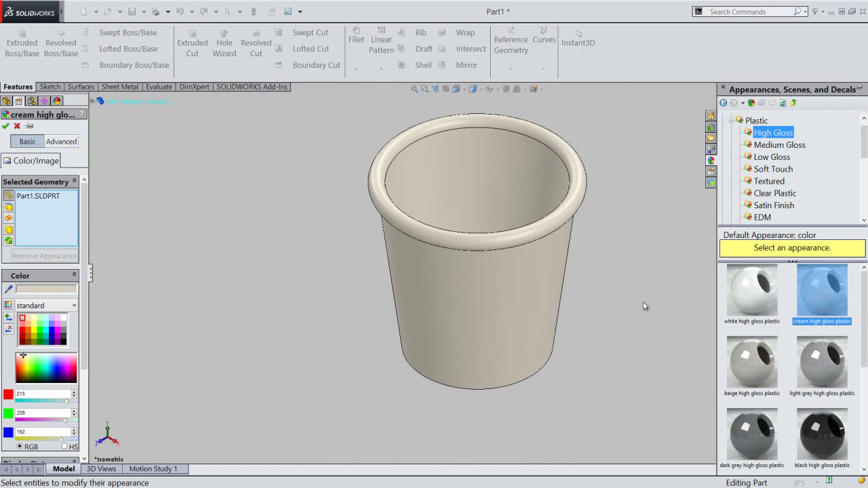
left_click(6, 127)
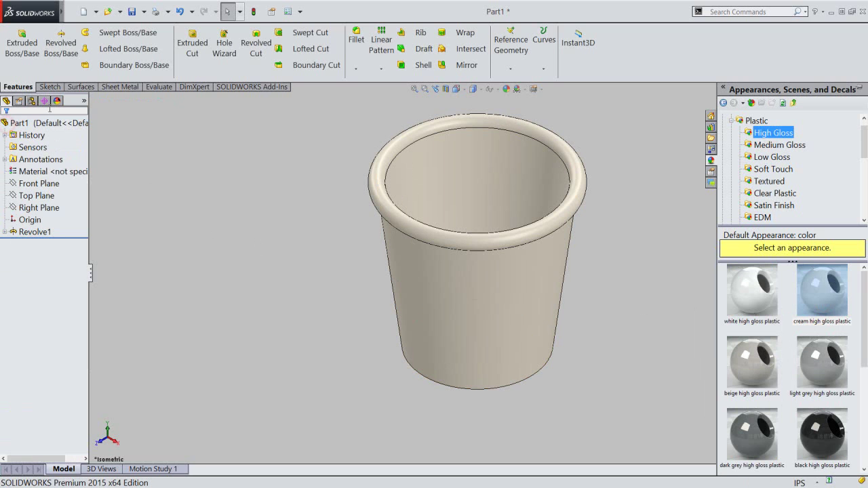
left_click(56, 101)
Raise the Ambient light intensity from 0.6 to 0.68.
left_click(6, 154)
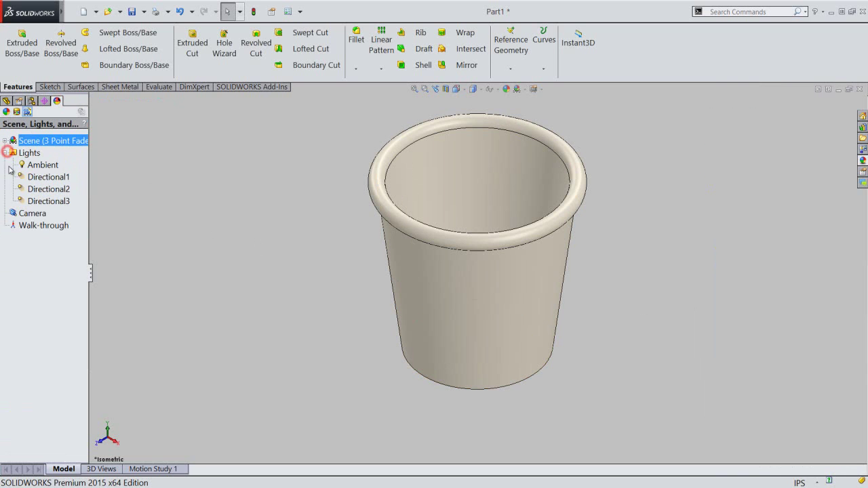
double_click(29, 165)
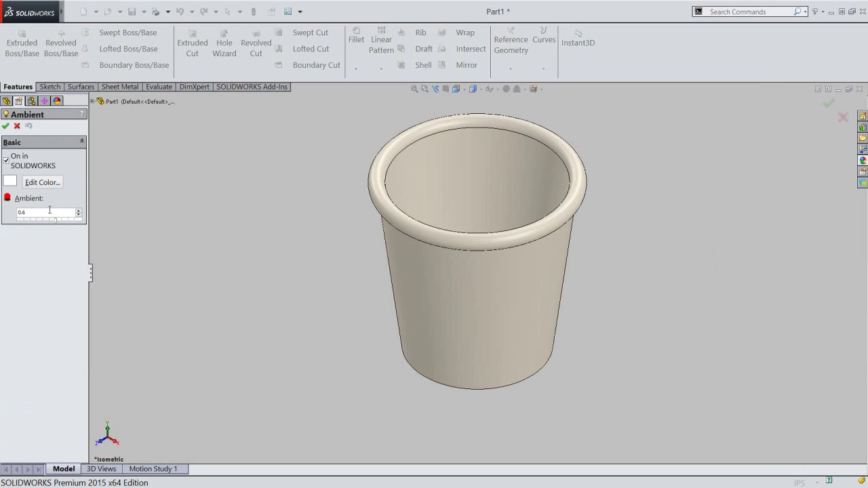
left_click(79, 212)
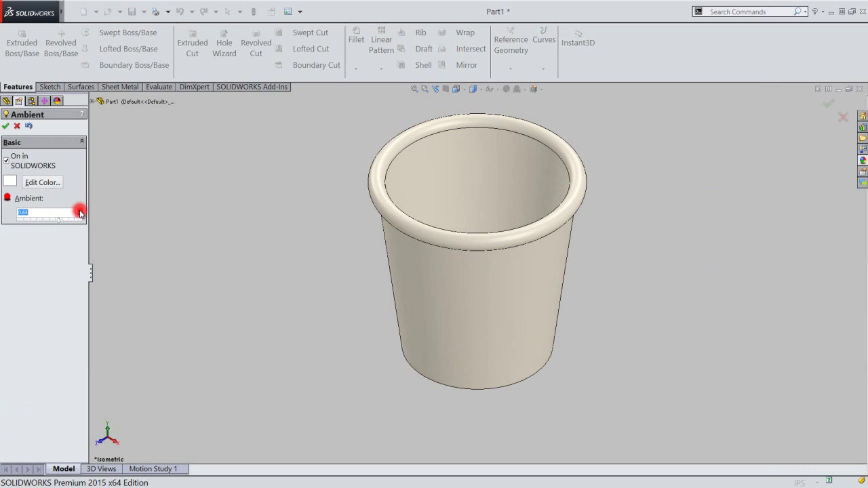
left_click(79, 212)
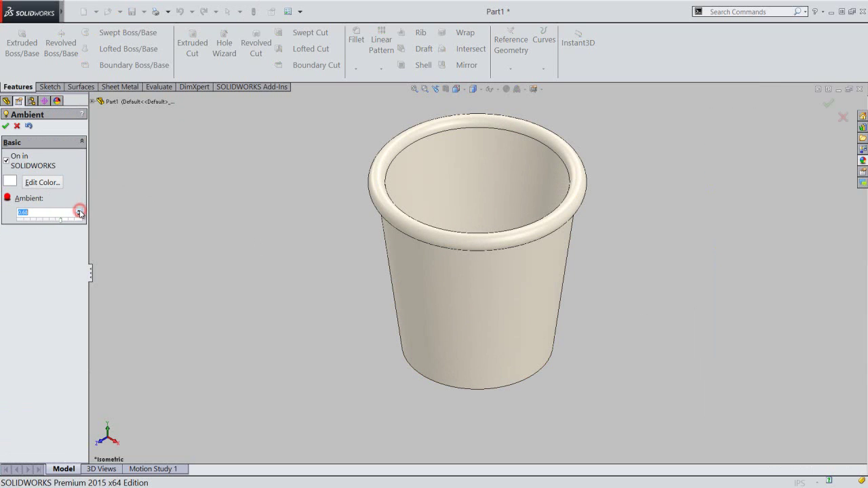
left_click(5, 127)
left_click(6, 100)
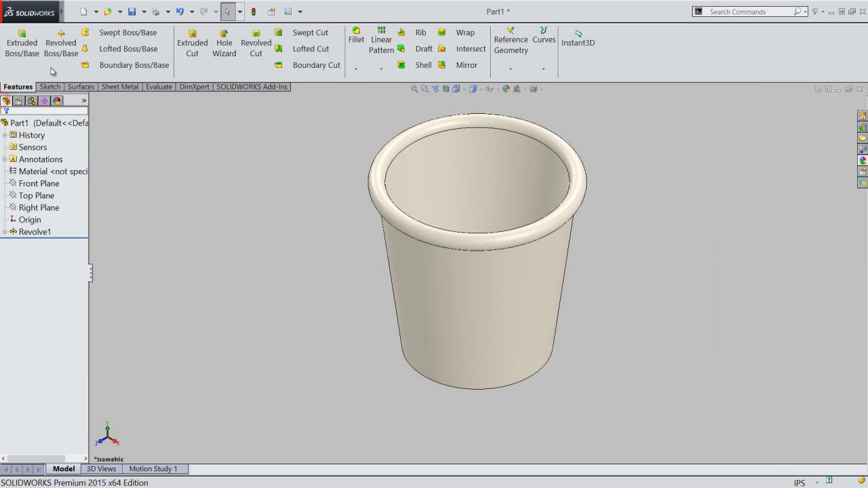
Save the part with the file name 'Flower Pot', replacing Part1.
left_click(132, 11)
type("Flower Pot")
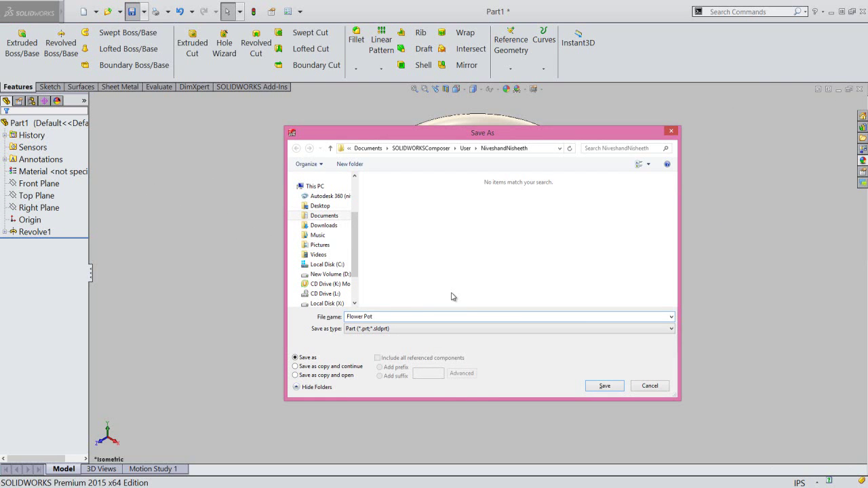
left_click(601, 386)
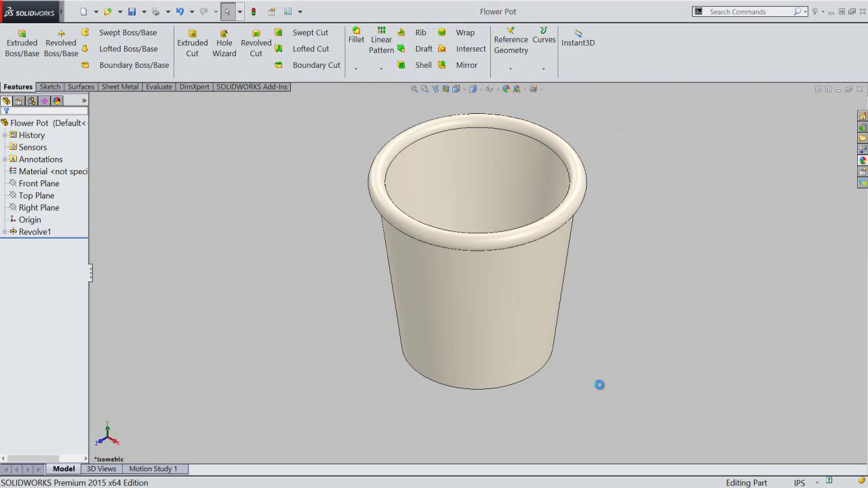
scroll(512, 172, "down", 2)
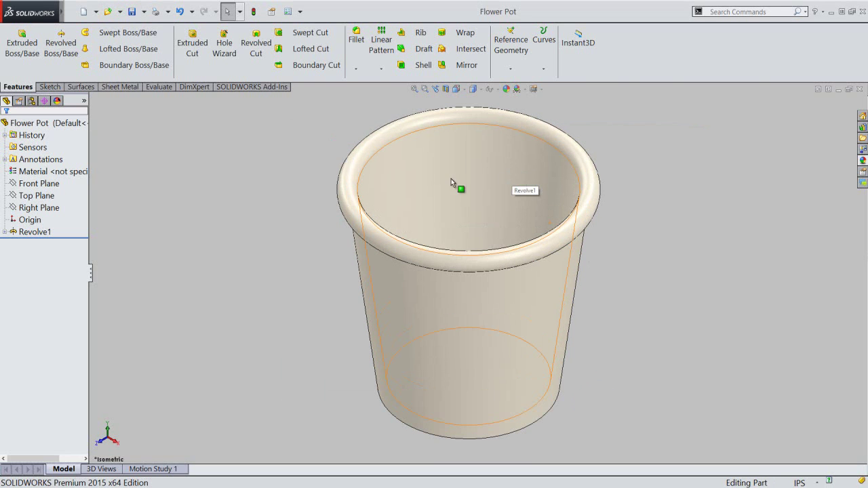
Round the pot's outer and inner bottom edges with a 1/8" fillet, then restore the previous view.
left_click(357, 34)
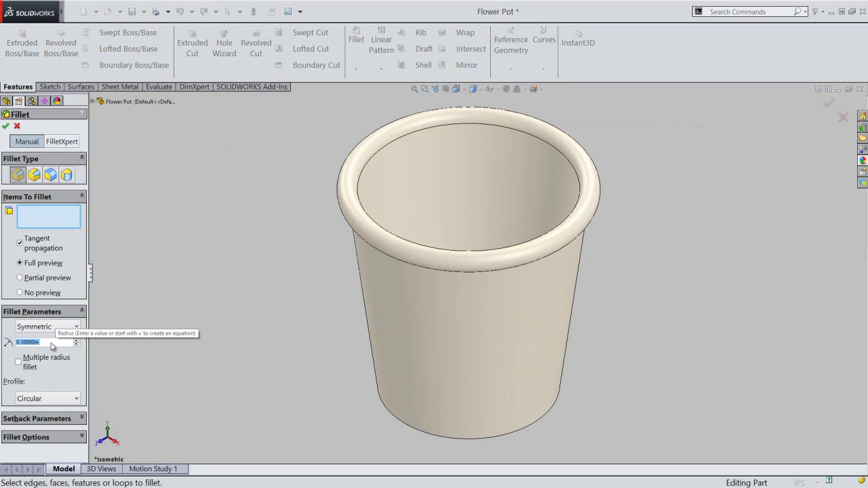
type("1/8")
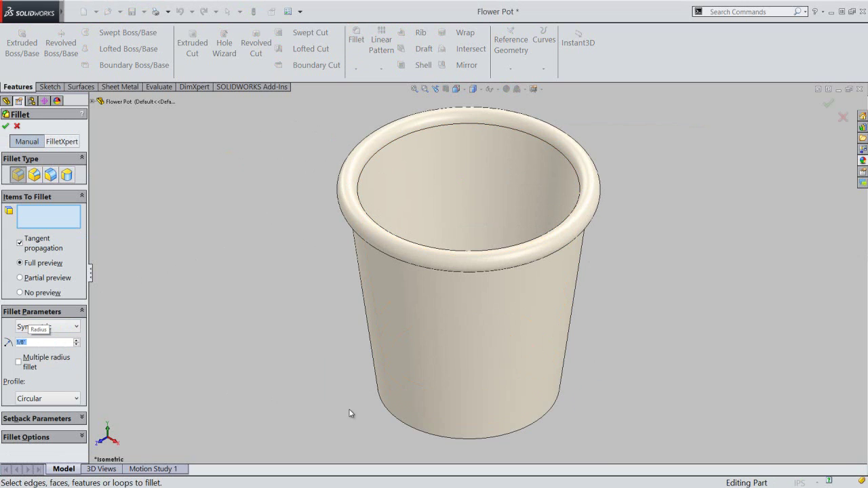
left_click(387, 411)
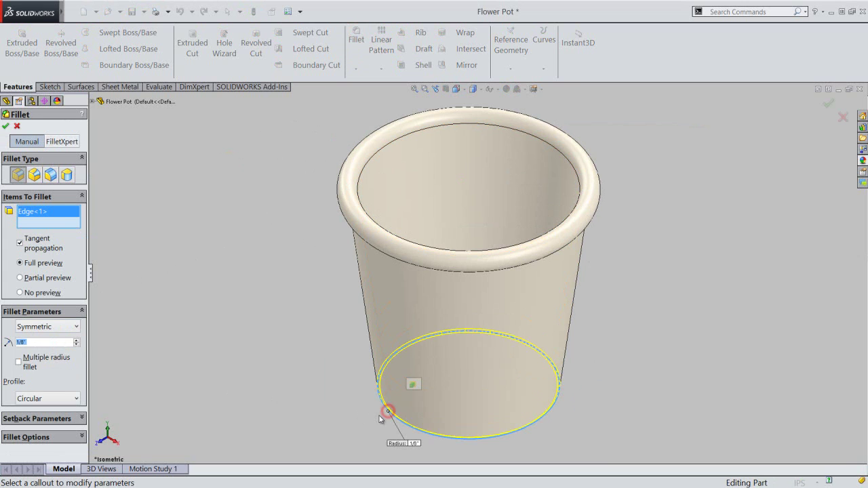
middle_click_drag(420, 331, 428, 290)
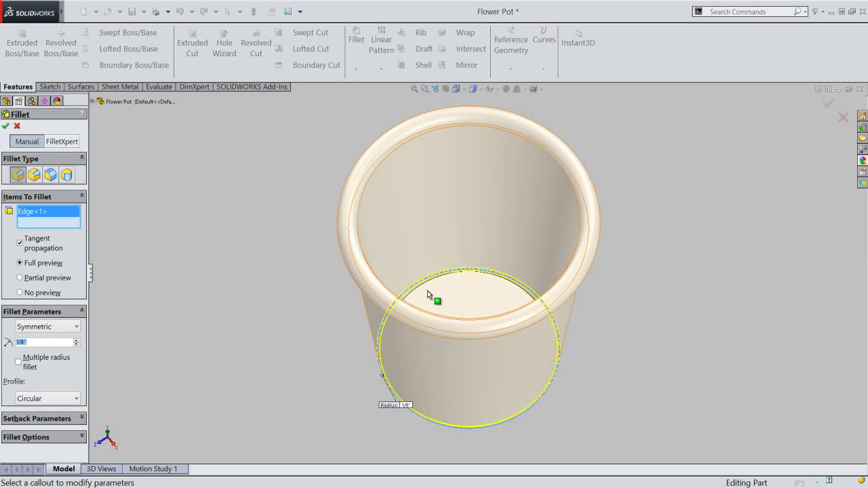
scroll(427, 290, "down", 3)
scroll(428, 289, "down", 3)
scroll(428, 290, "down", 2)
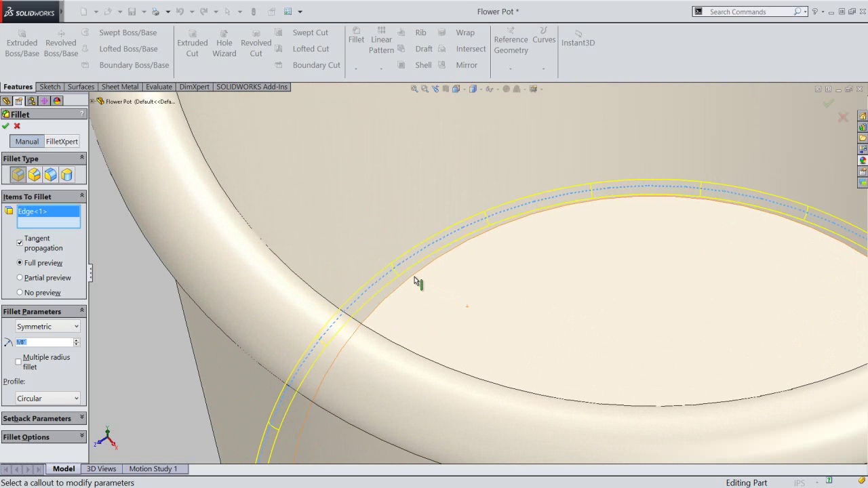
left_click(412, 276)
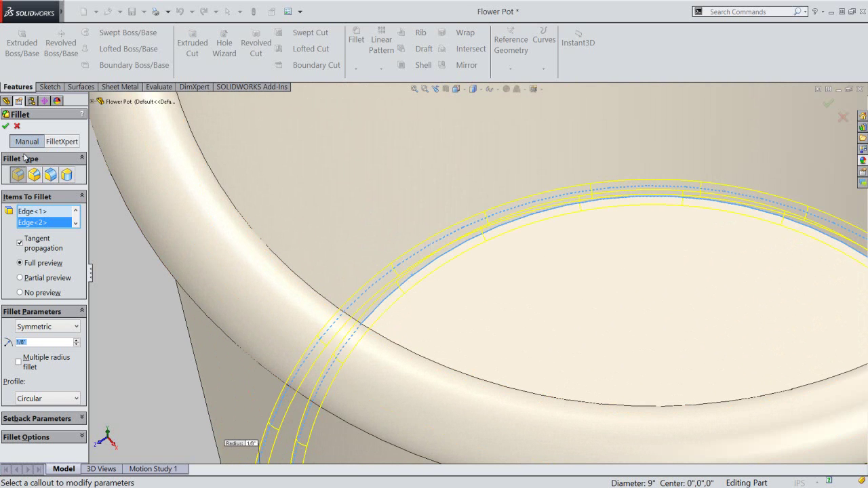
left_click(7, 128)
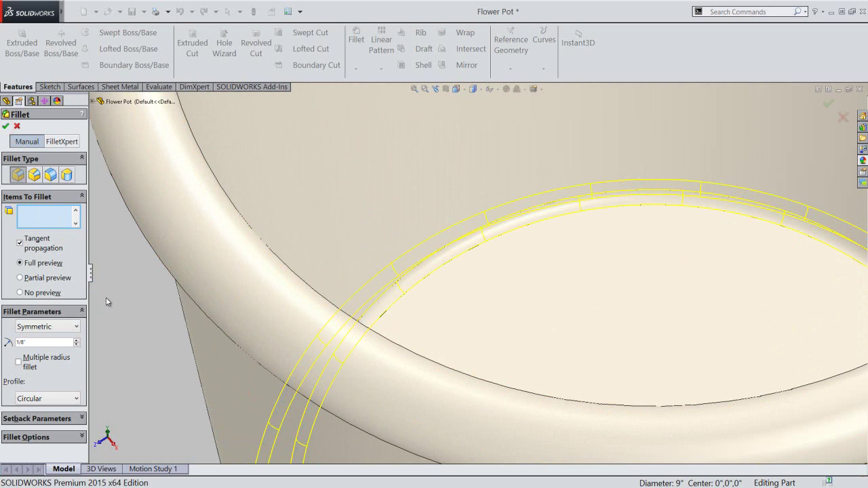
left_click(106, 299)
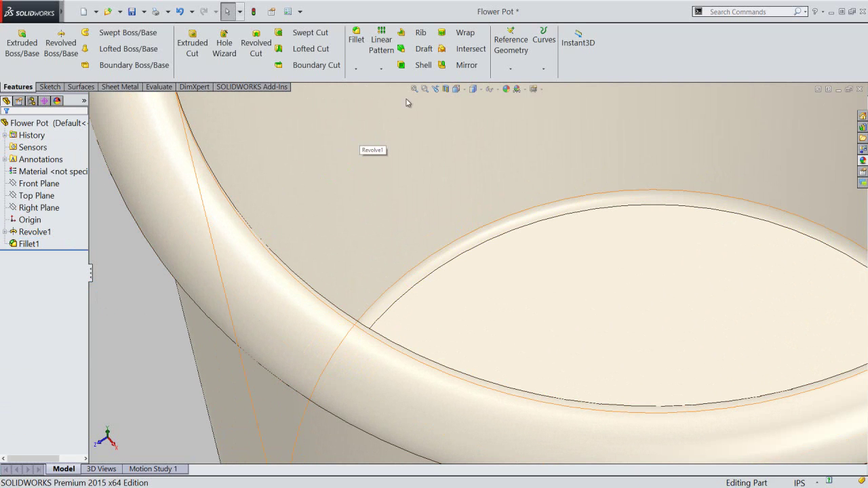
left_click(436, 88)
left_click(280, 163)
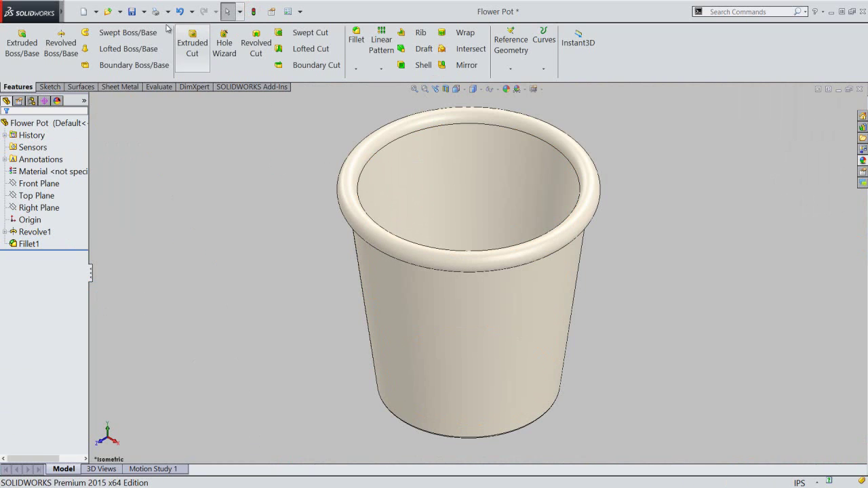
Re-save Flower Pot and check its wall in a Front Plane section view, then turn it off.
left_click(132, 12)
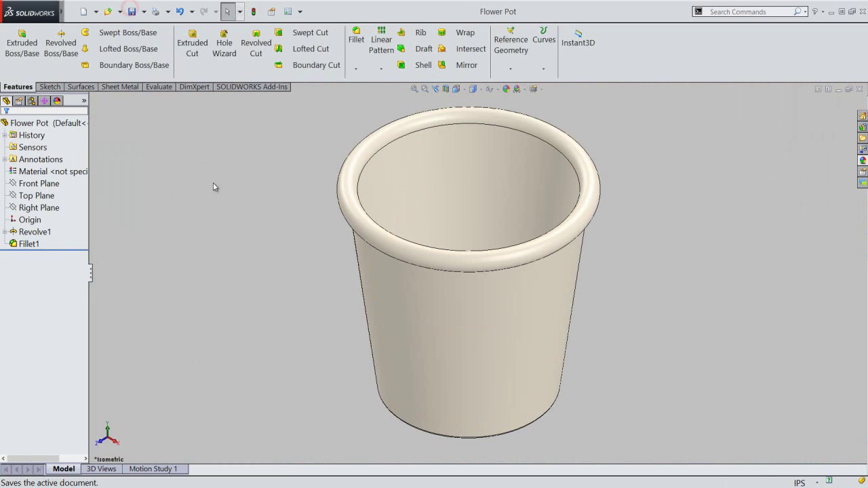
left_click(445, 89)
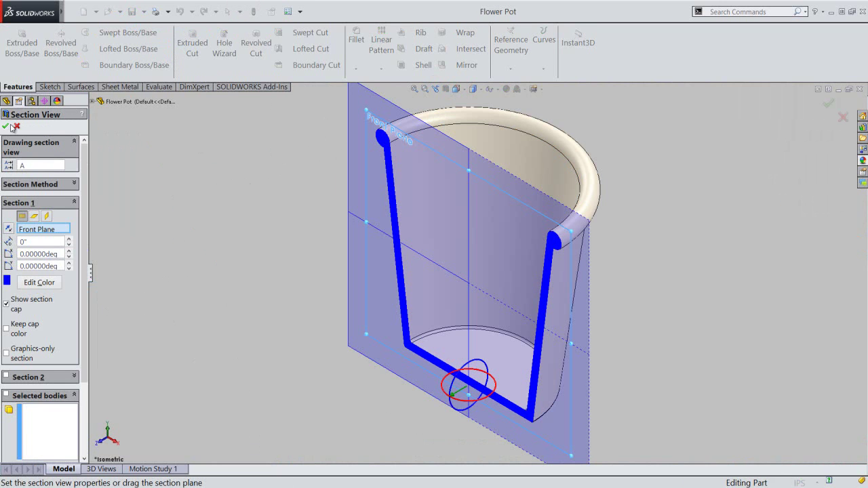
left_click(8, 126)
left_click(252, 226)
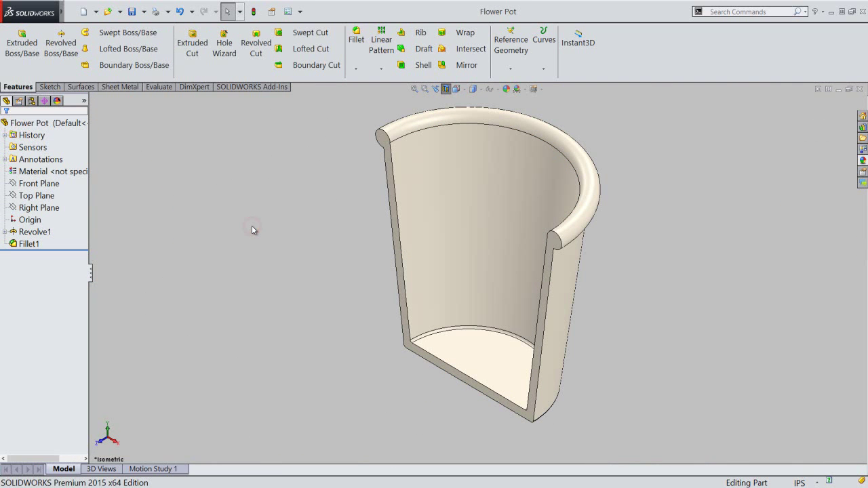
left_click(446, 89)
left_click(89, 274)
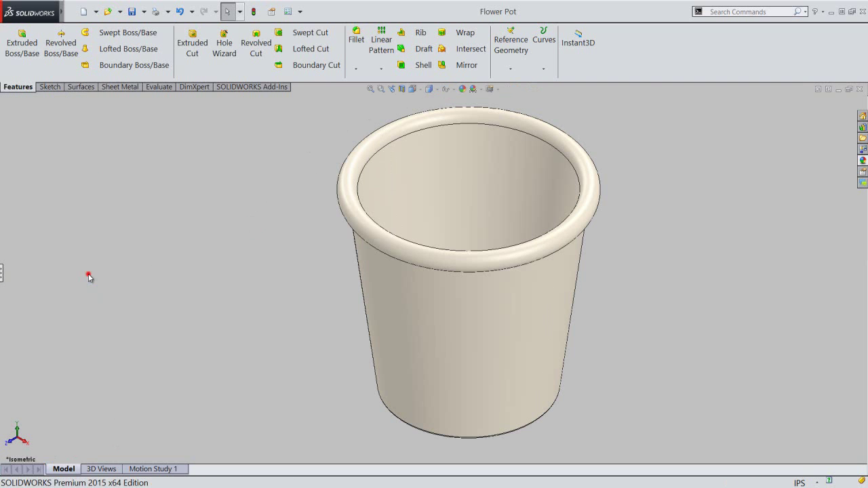
right_click(669, 53)
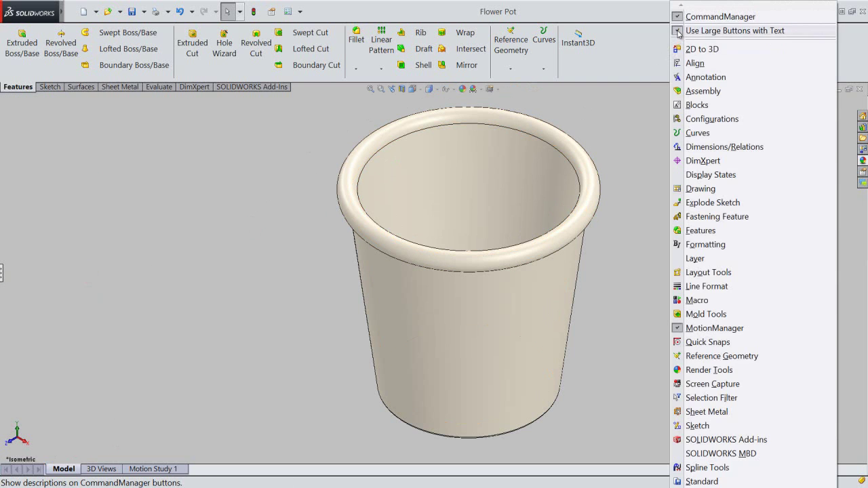
left_click(678, 31)
right_click(678, 28)
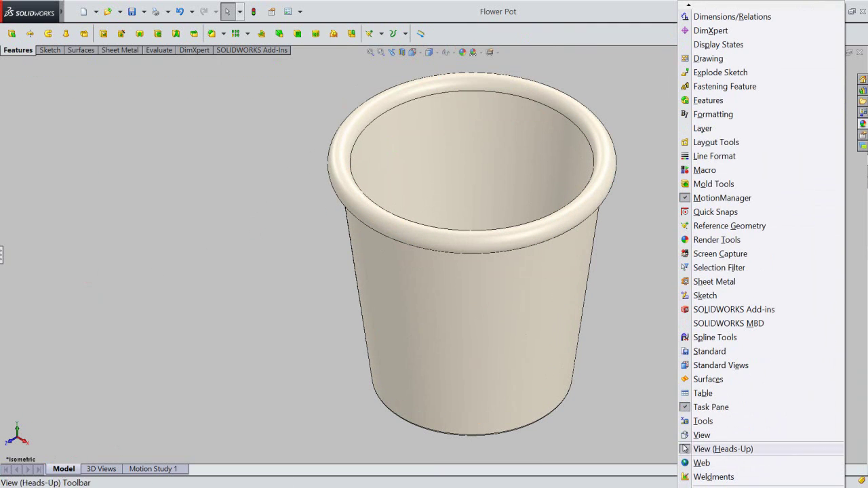
left_click(687, 407)
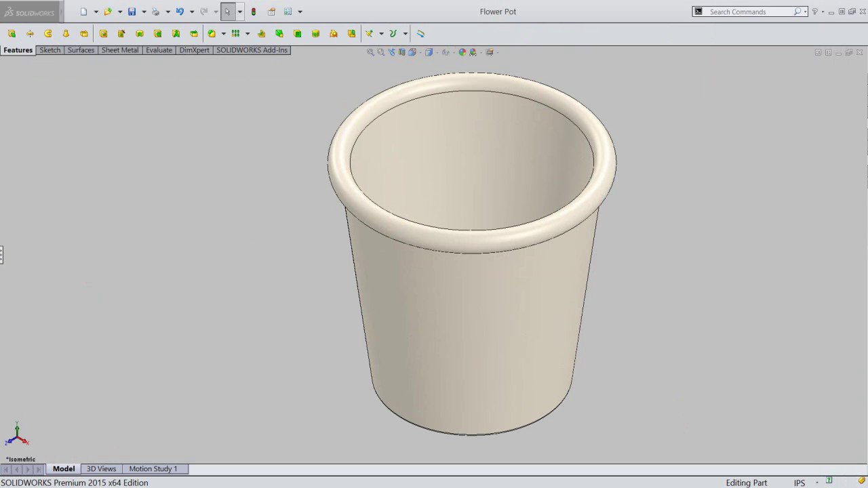
right_click(713, 35)
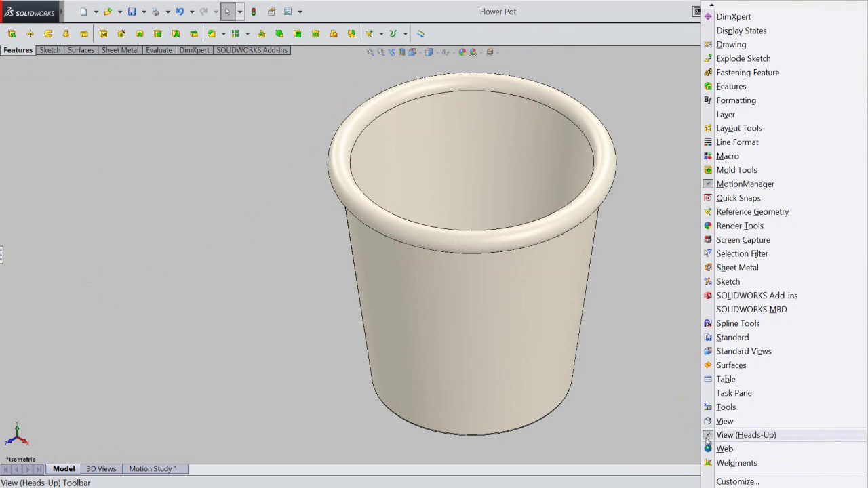
left_click(709, 435)
right_click(670, 184)
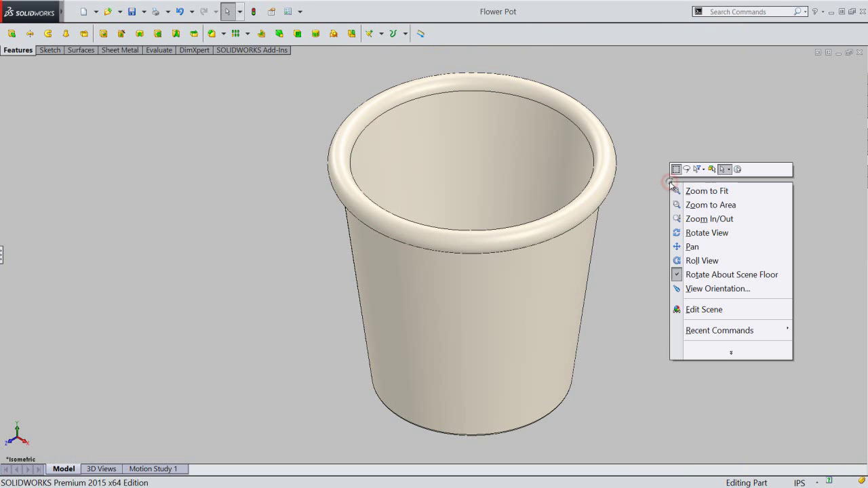
left_click(696, 219)
left_click_drag(664, 247, 667, 247)
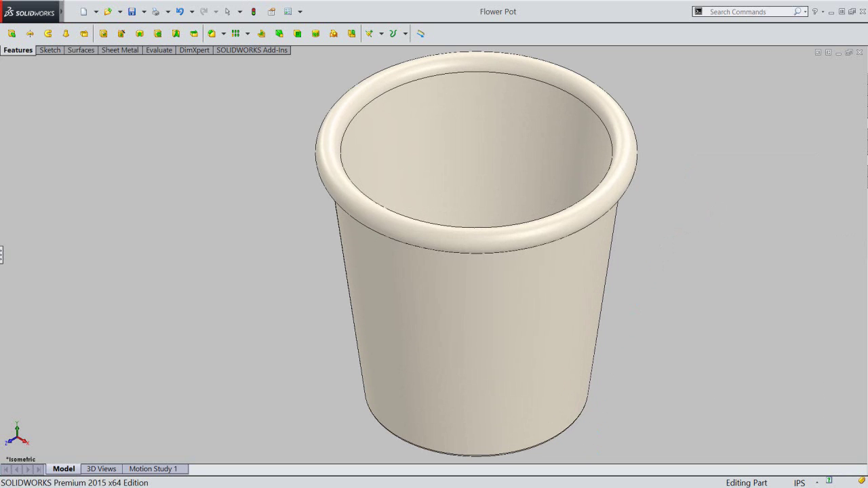
right_click(657, 114)
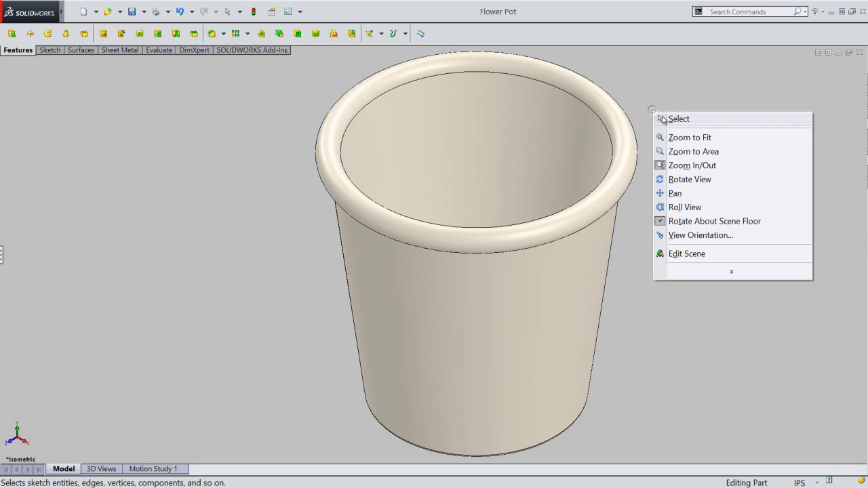
left_click(668, 116)
right_click(680, 32)
left_click(681, 32)
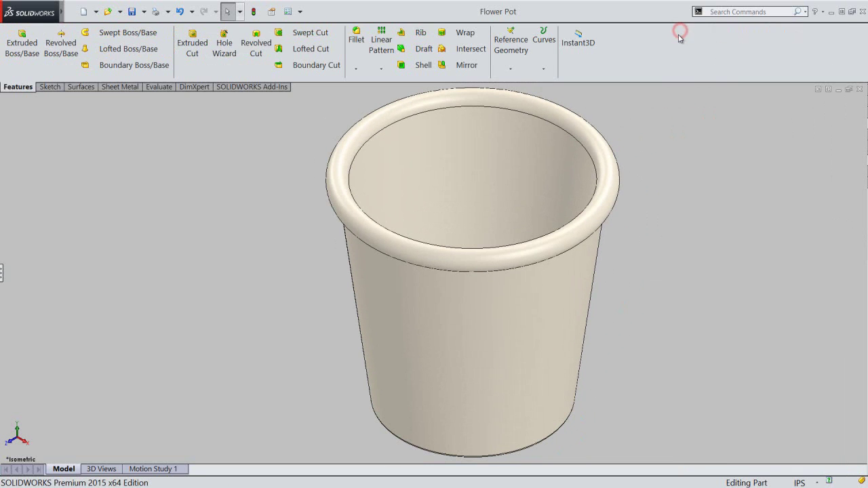
right_click(681, 32)
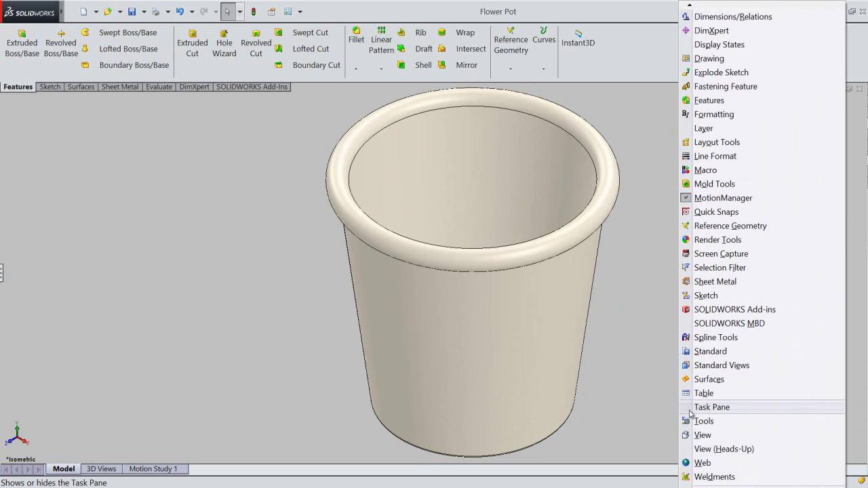
left_click(699, 415)
right_click(633, 41)
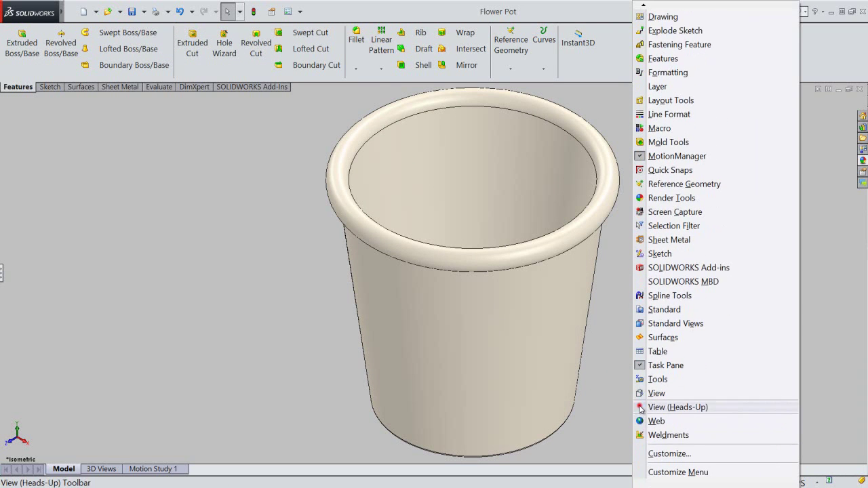
left_click(640, 407)
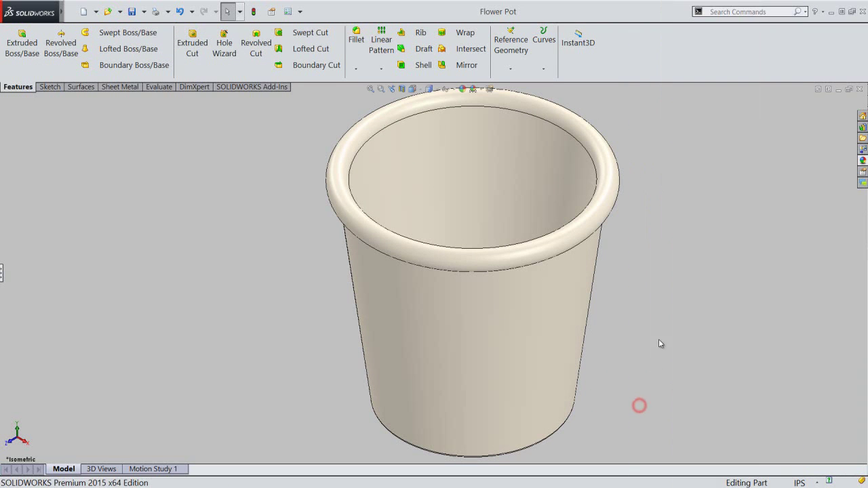
left_click(2, 277)
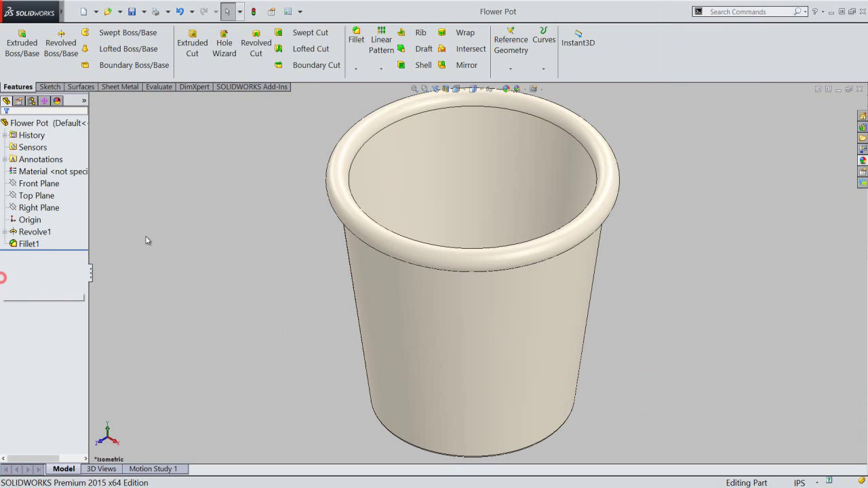
left_click(210, 196)
left_click(133, 15)
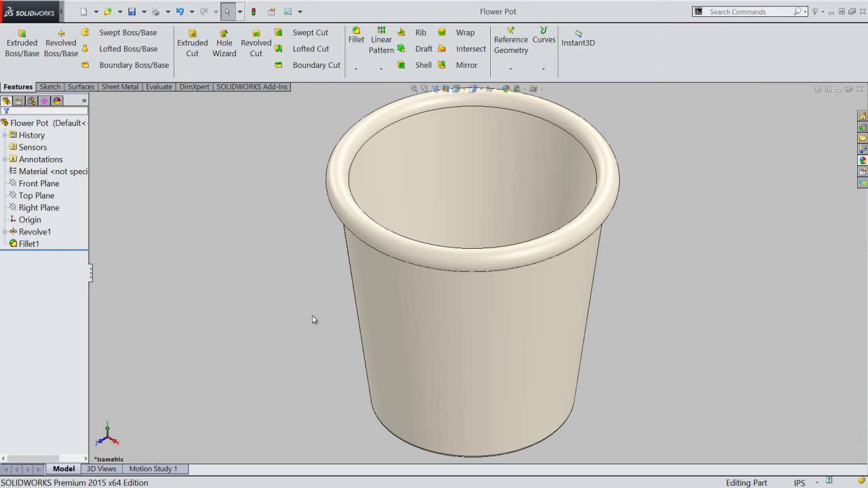